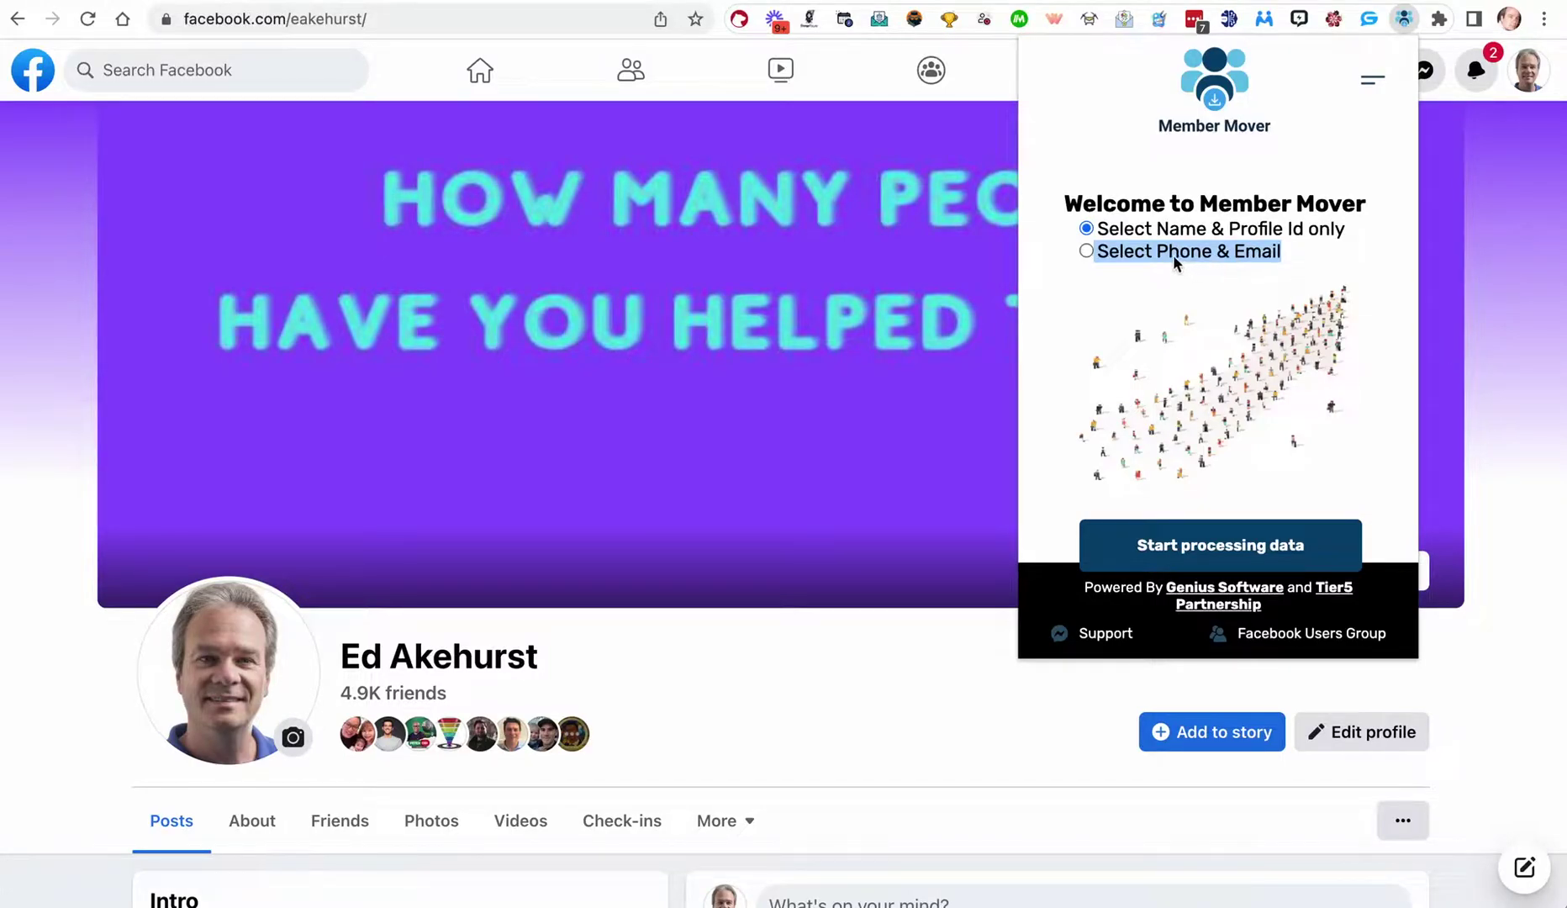
# Select Phone & Email collection in Member Mover and keep the delay time at 1 Min
pyautogui.click(1086, 250)
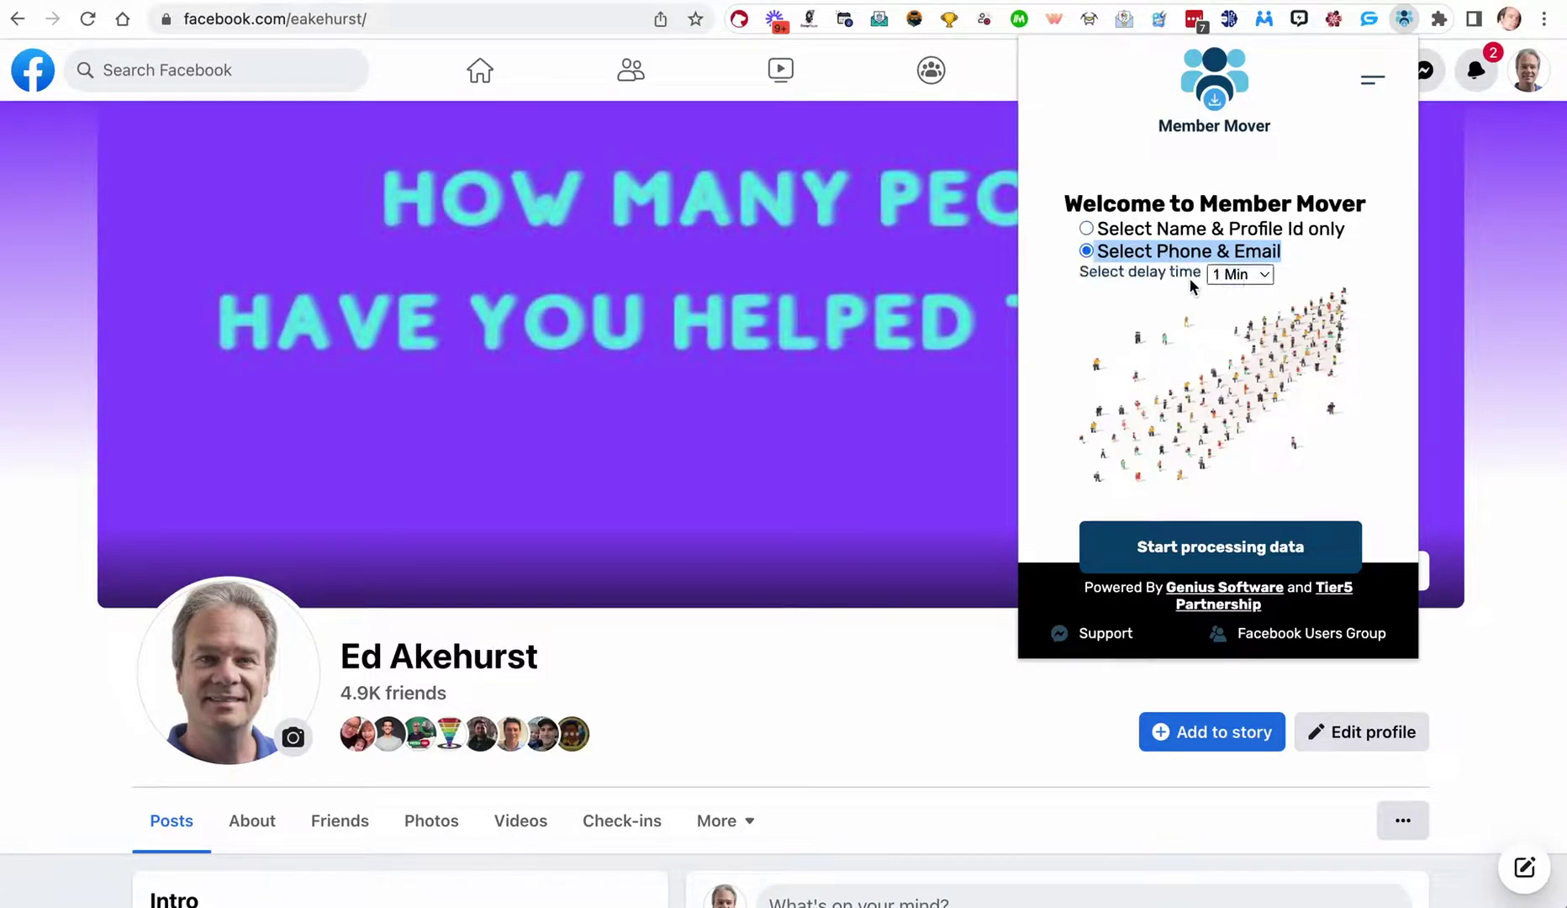
pyautogui.click(1234, 274)
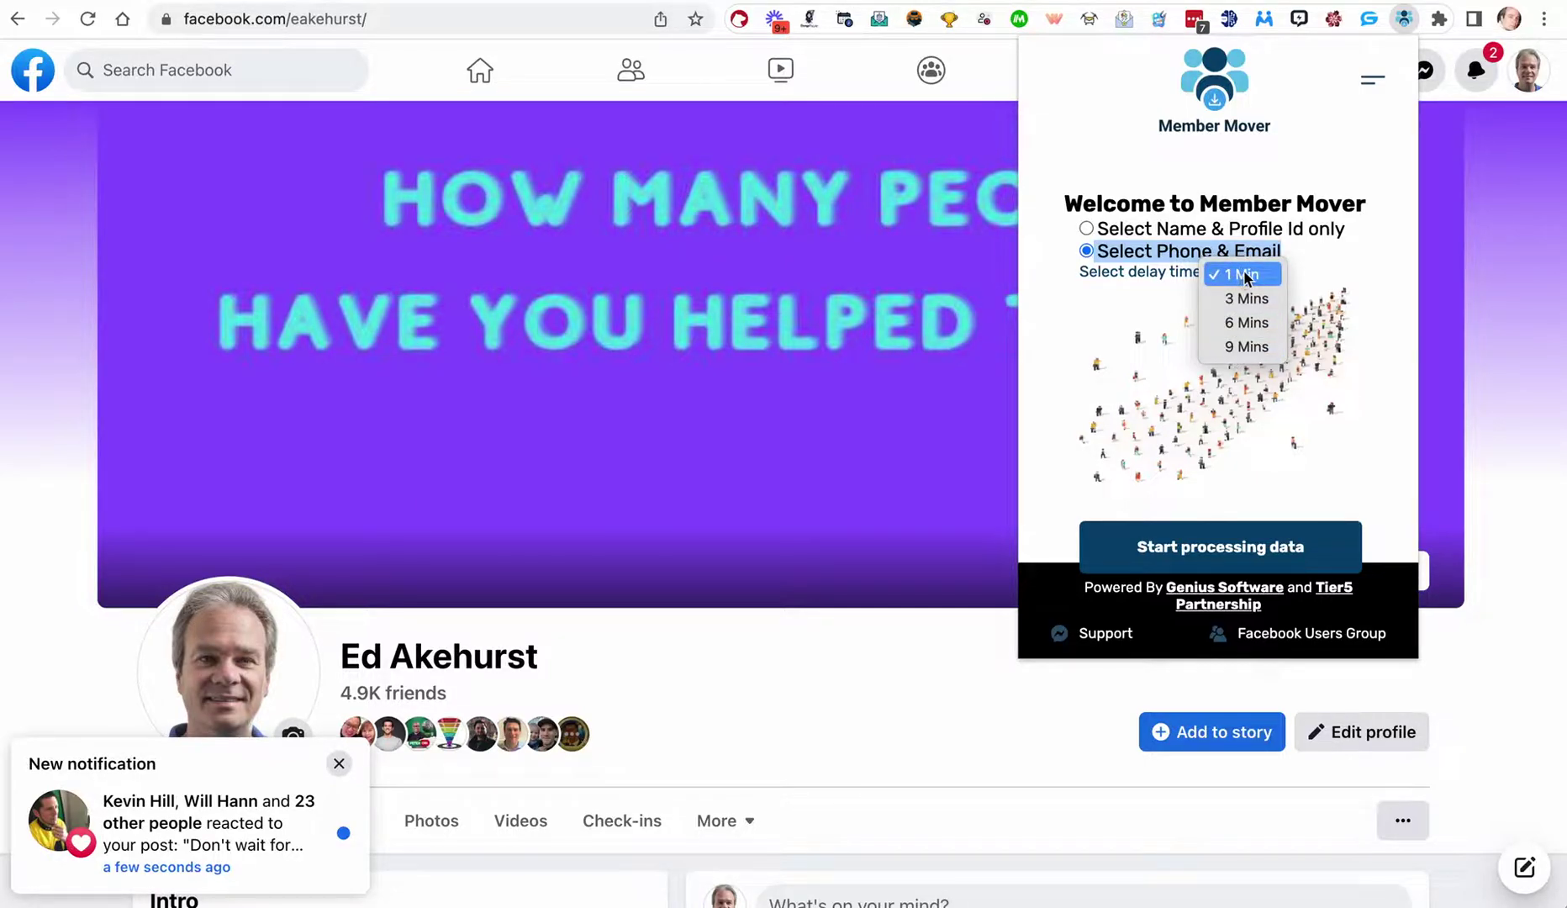
pyautogui.click(1258, 276)
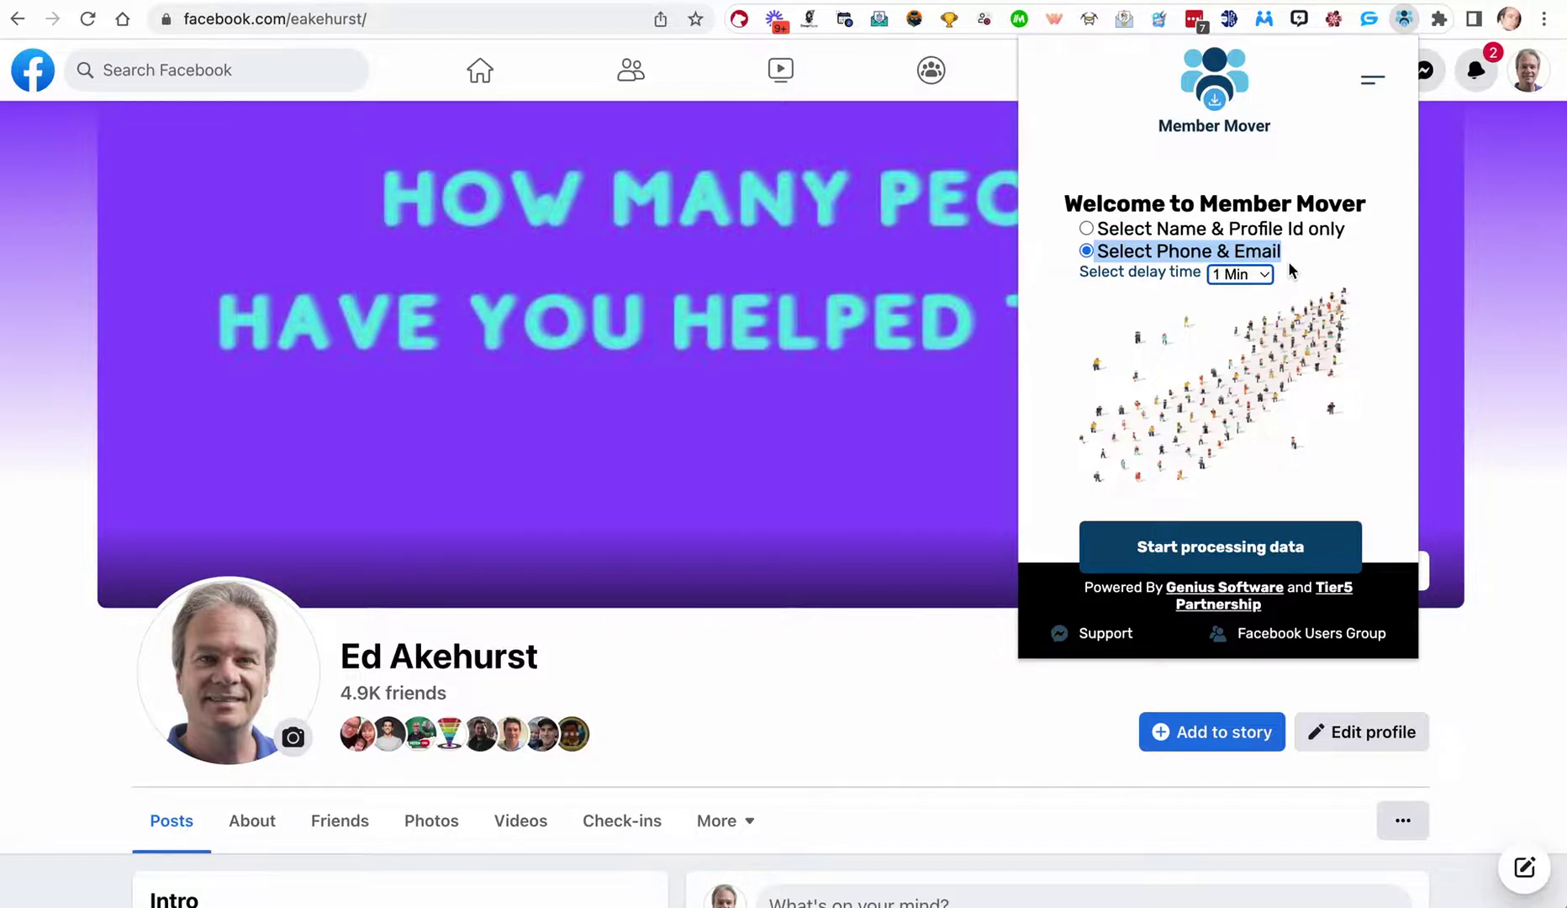
pyautogui.click(1250, 276)
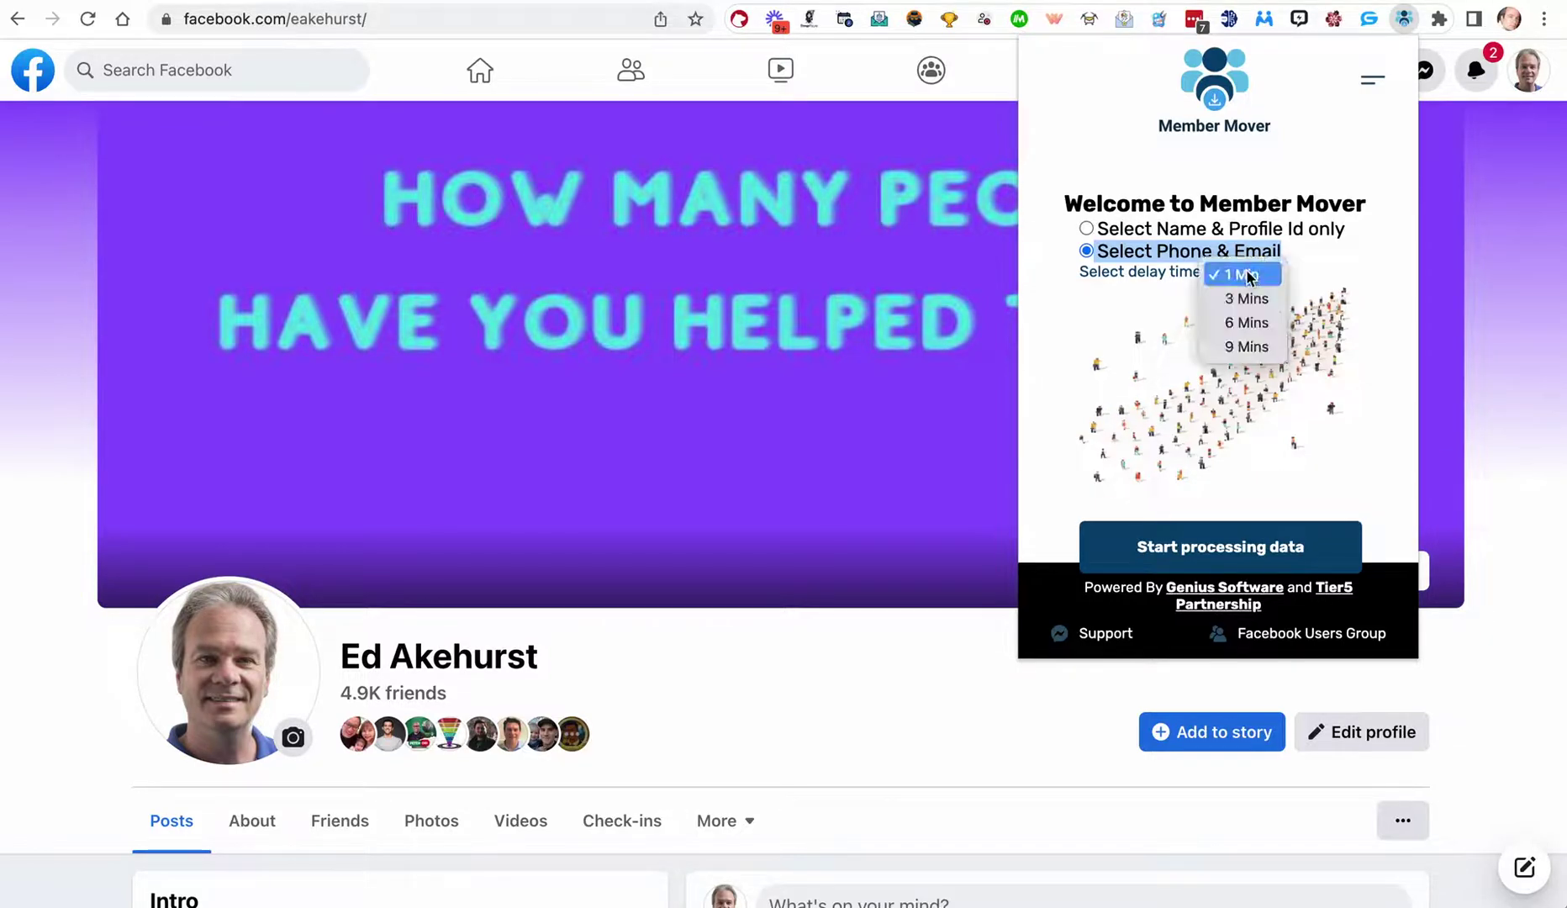
pyautogui.click(1235, 275)
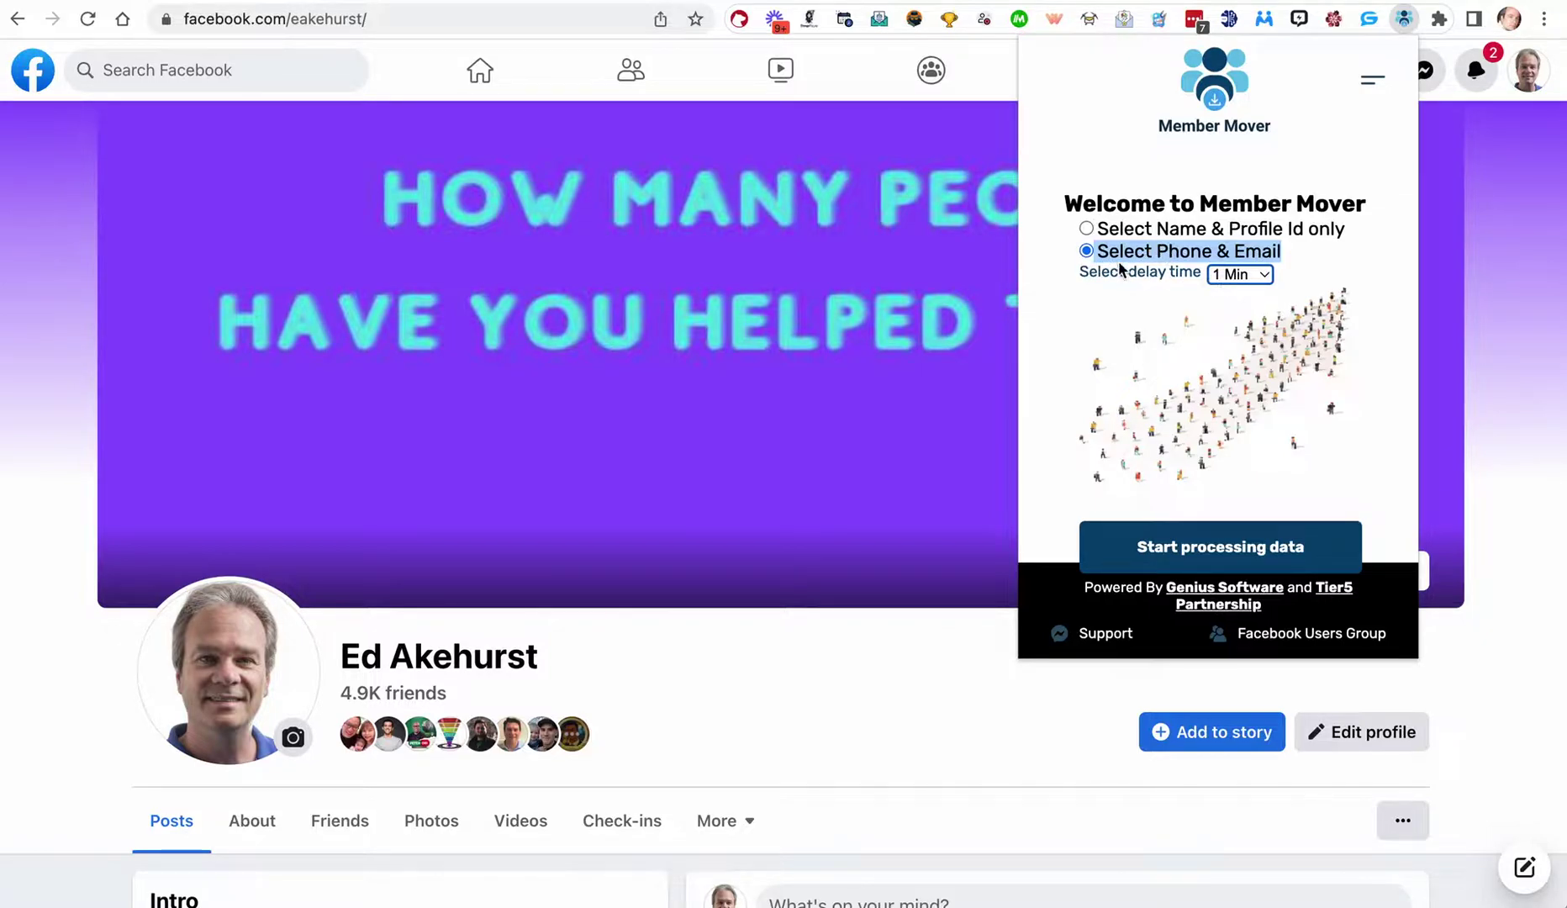
# Recheck the delay time list and dismiss it with 1 Min still selected
pyautogui.click(1250, 277)
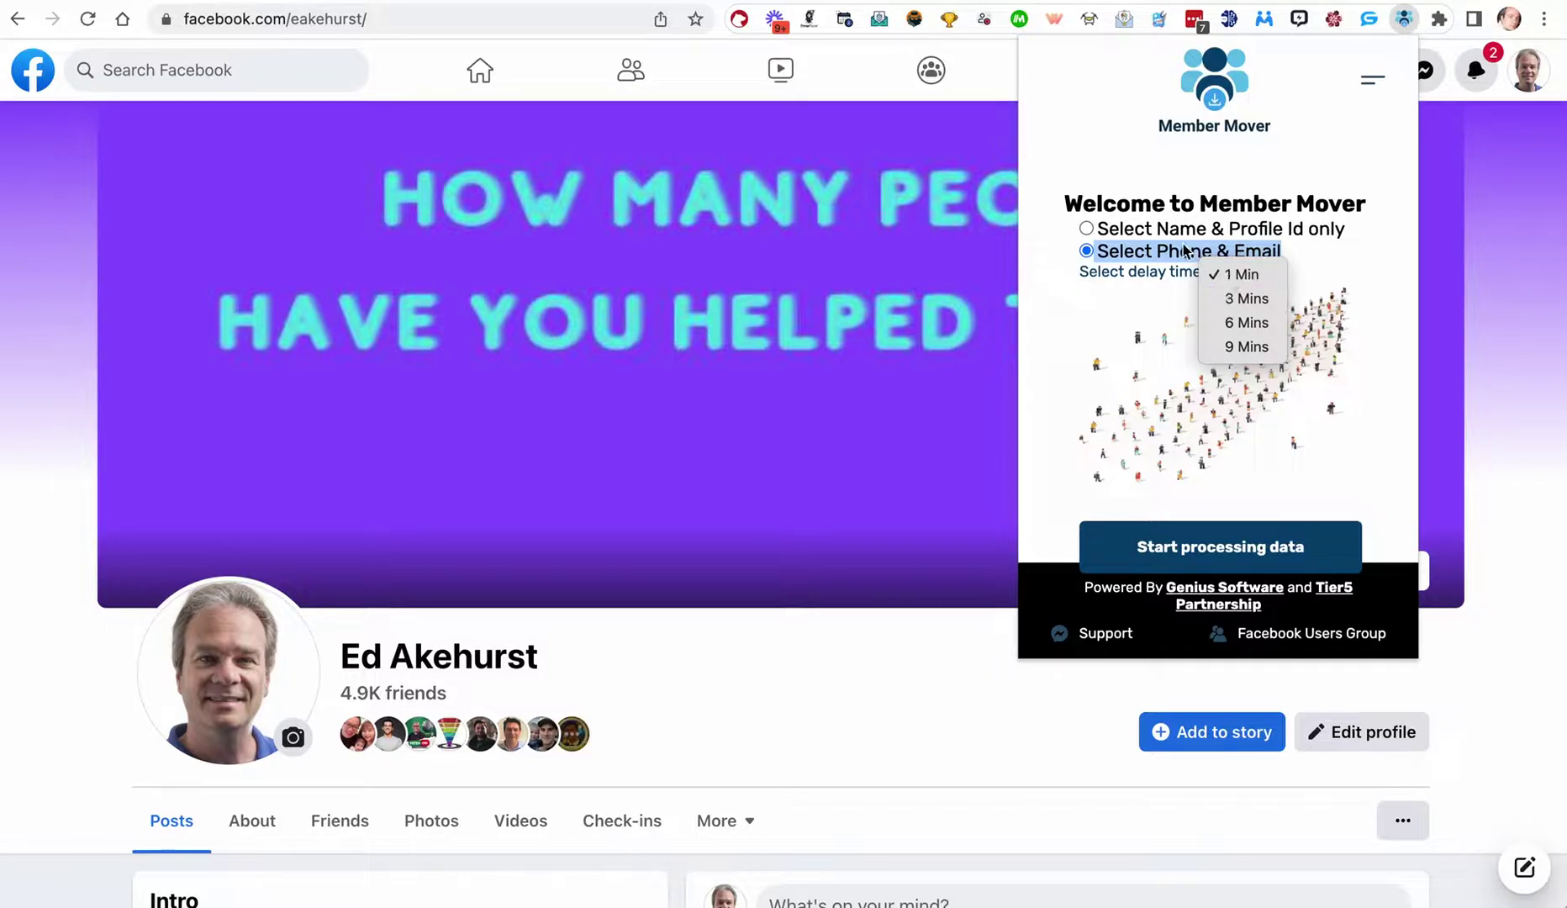
pyautogui.click(1303, 250)
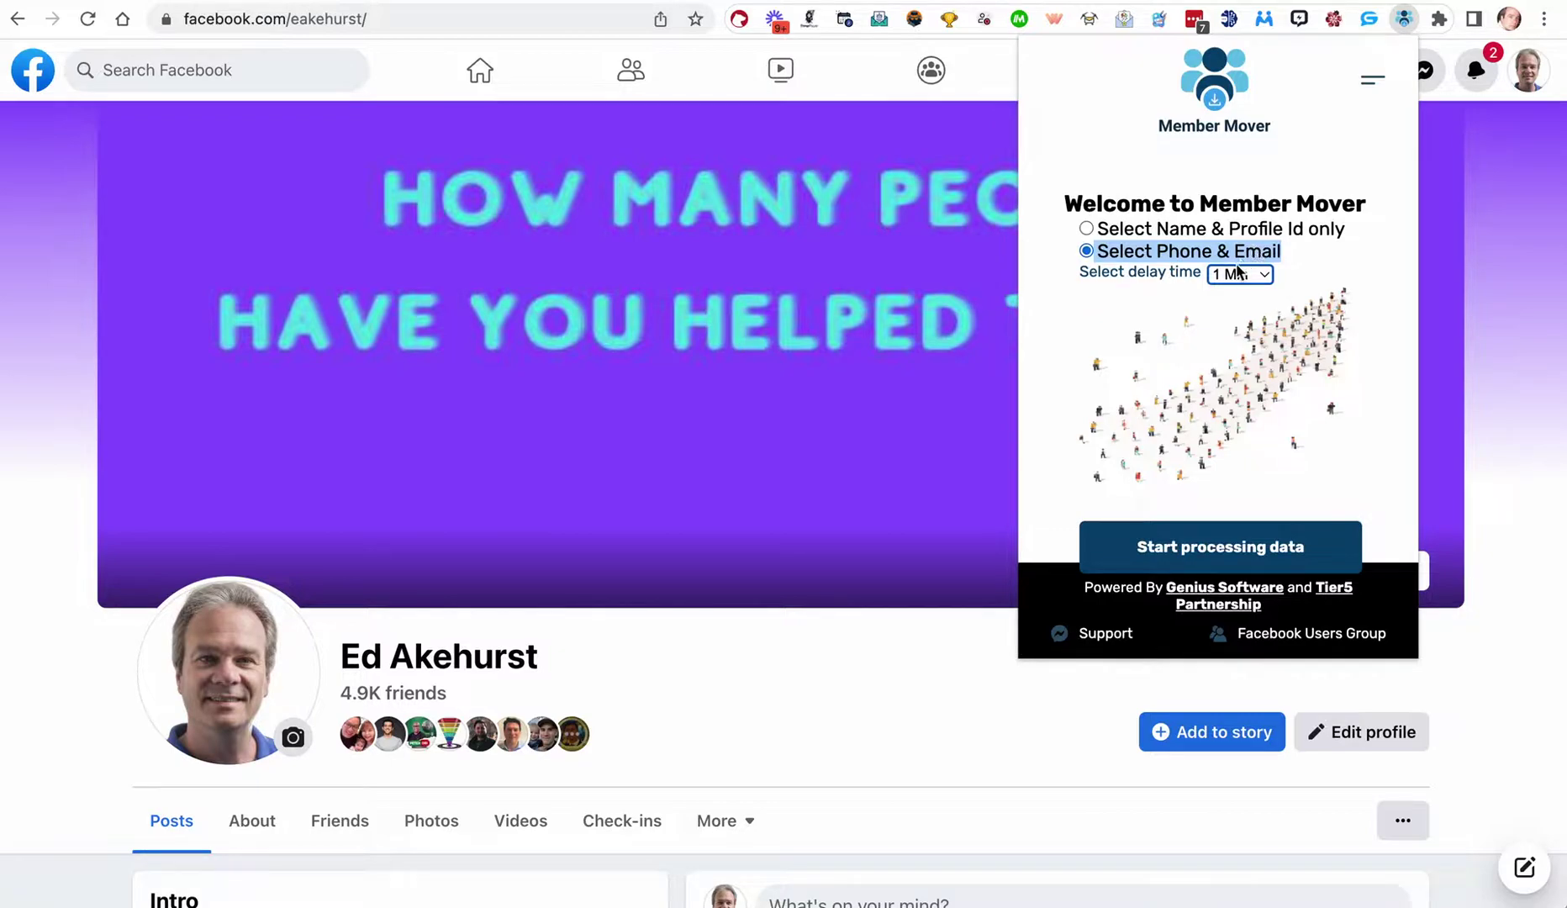
# Go through Groups to Genius Messenger CRM Partners and browse its 161-member Members list
pyautogui.click(17, 81)
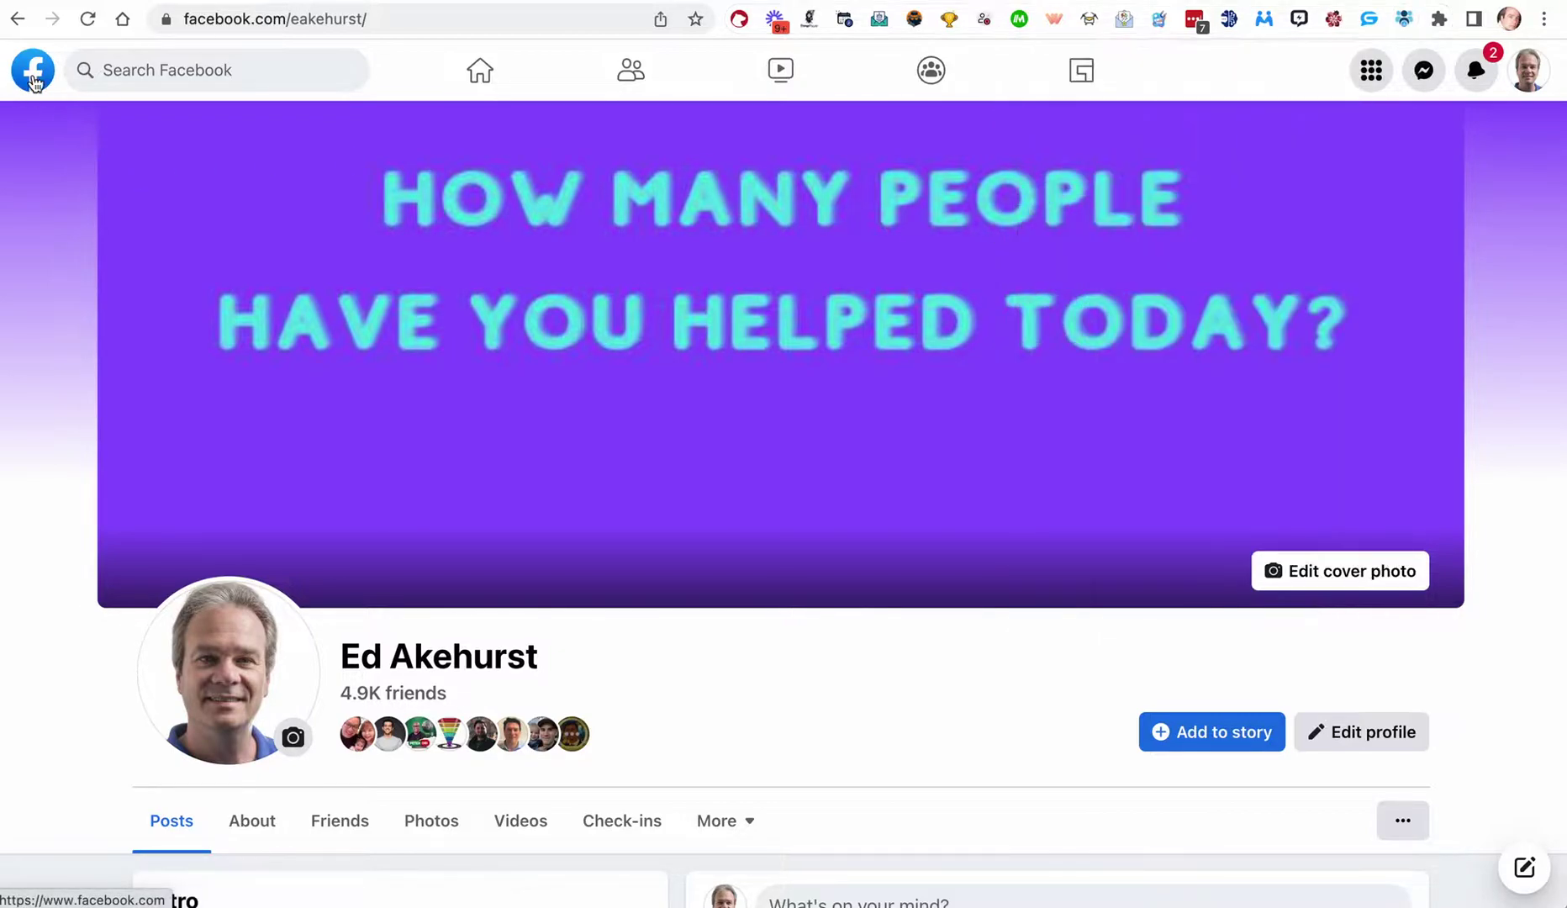
pyautogui.click(34, 81)
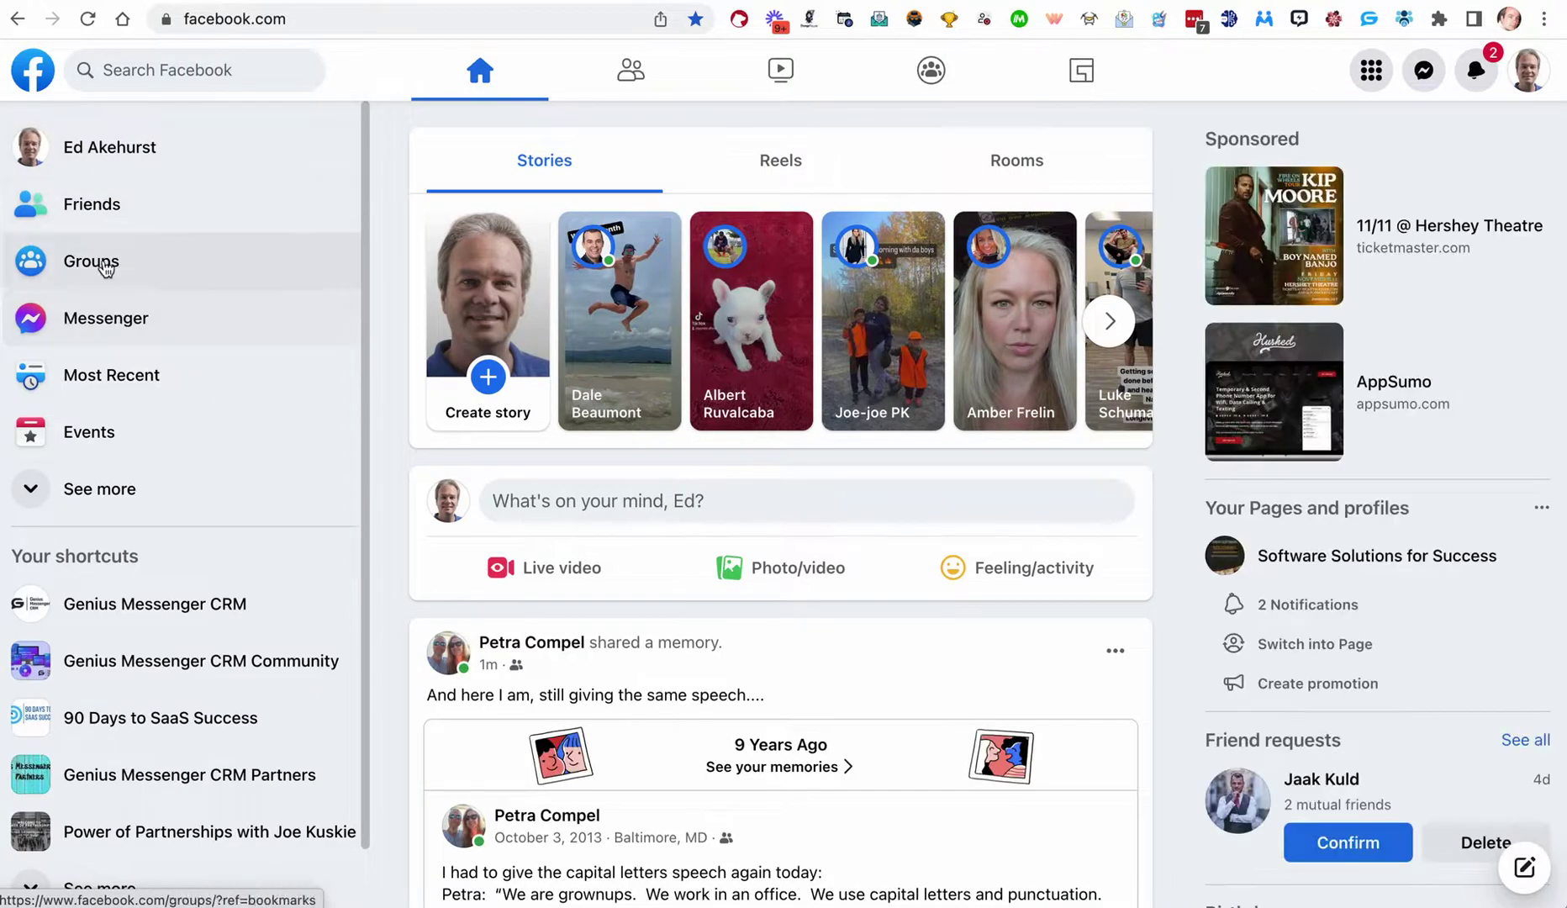
pyautogui.click(202, 256)
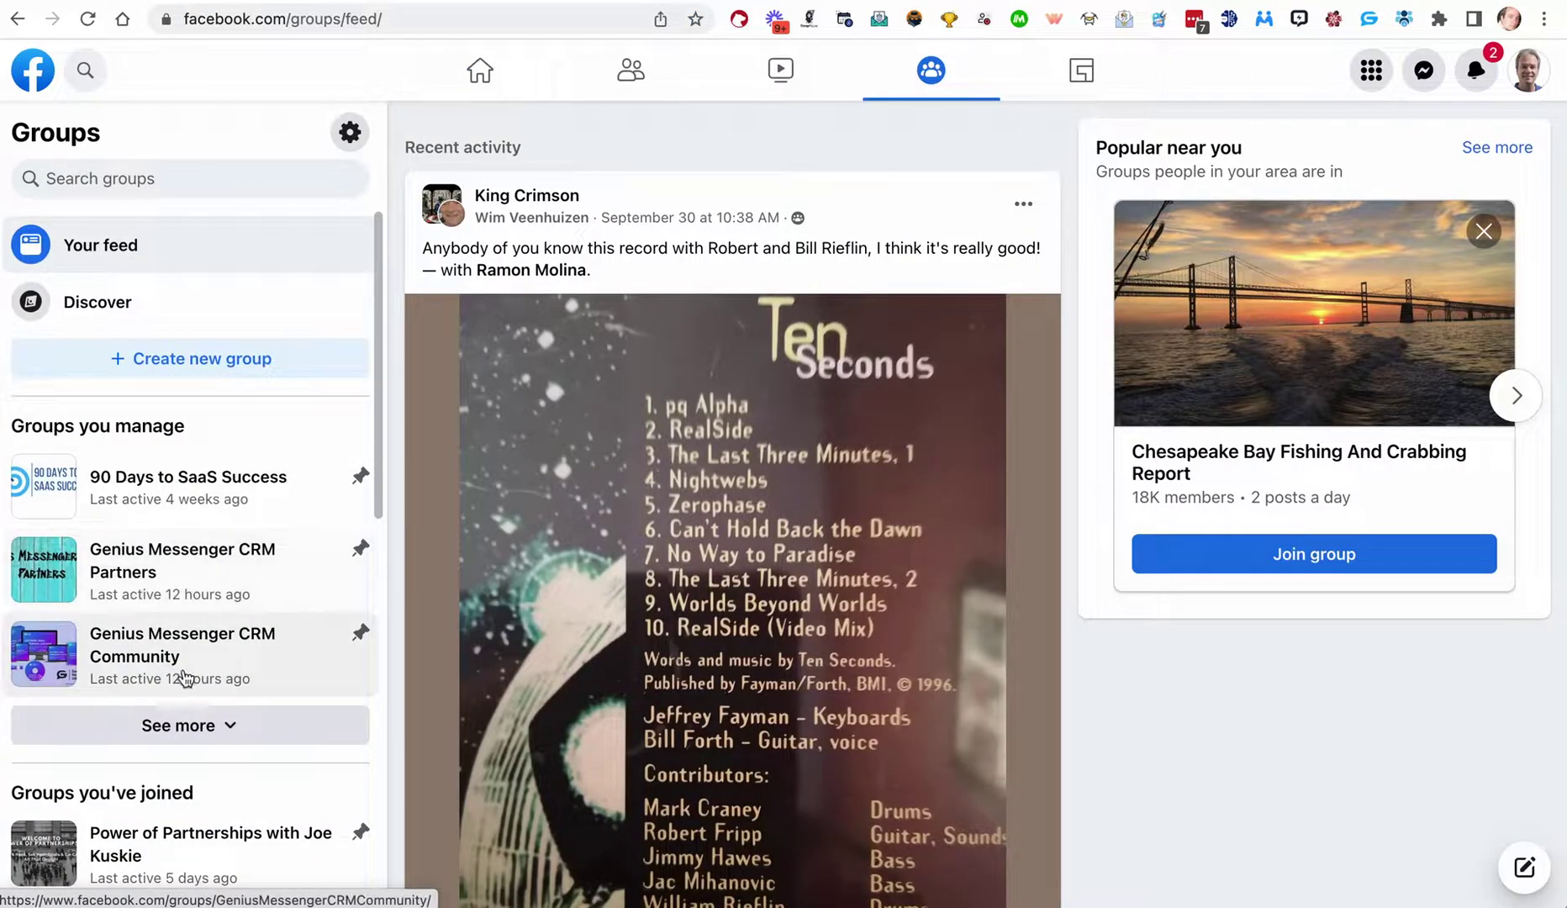
pyautogui.click(124, 572)
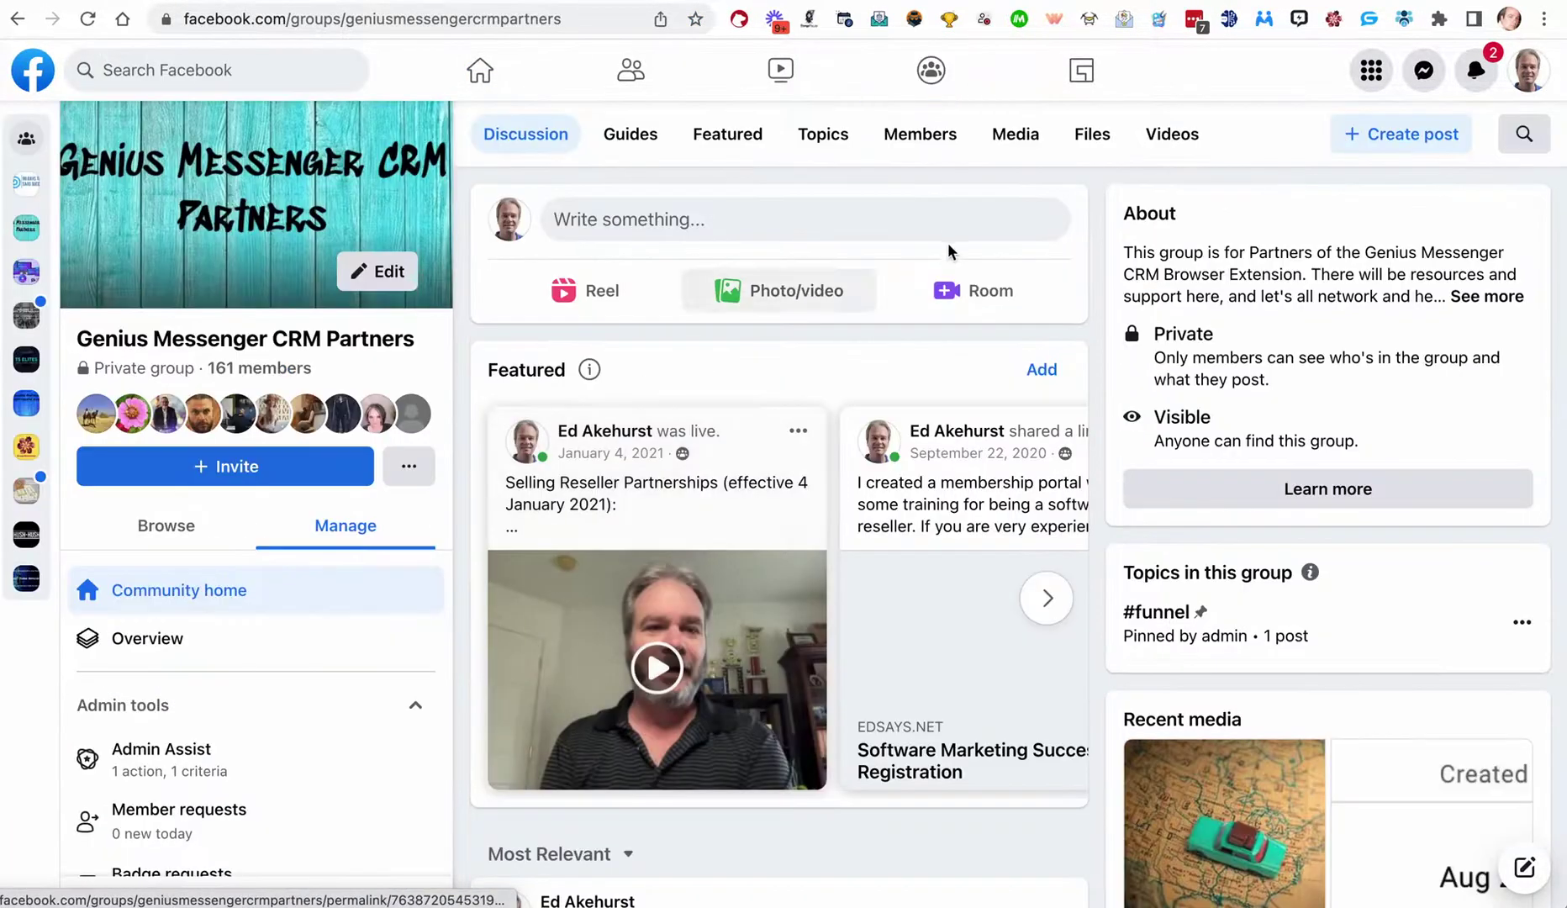
pyautogui.click(920, 134)
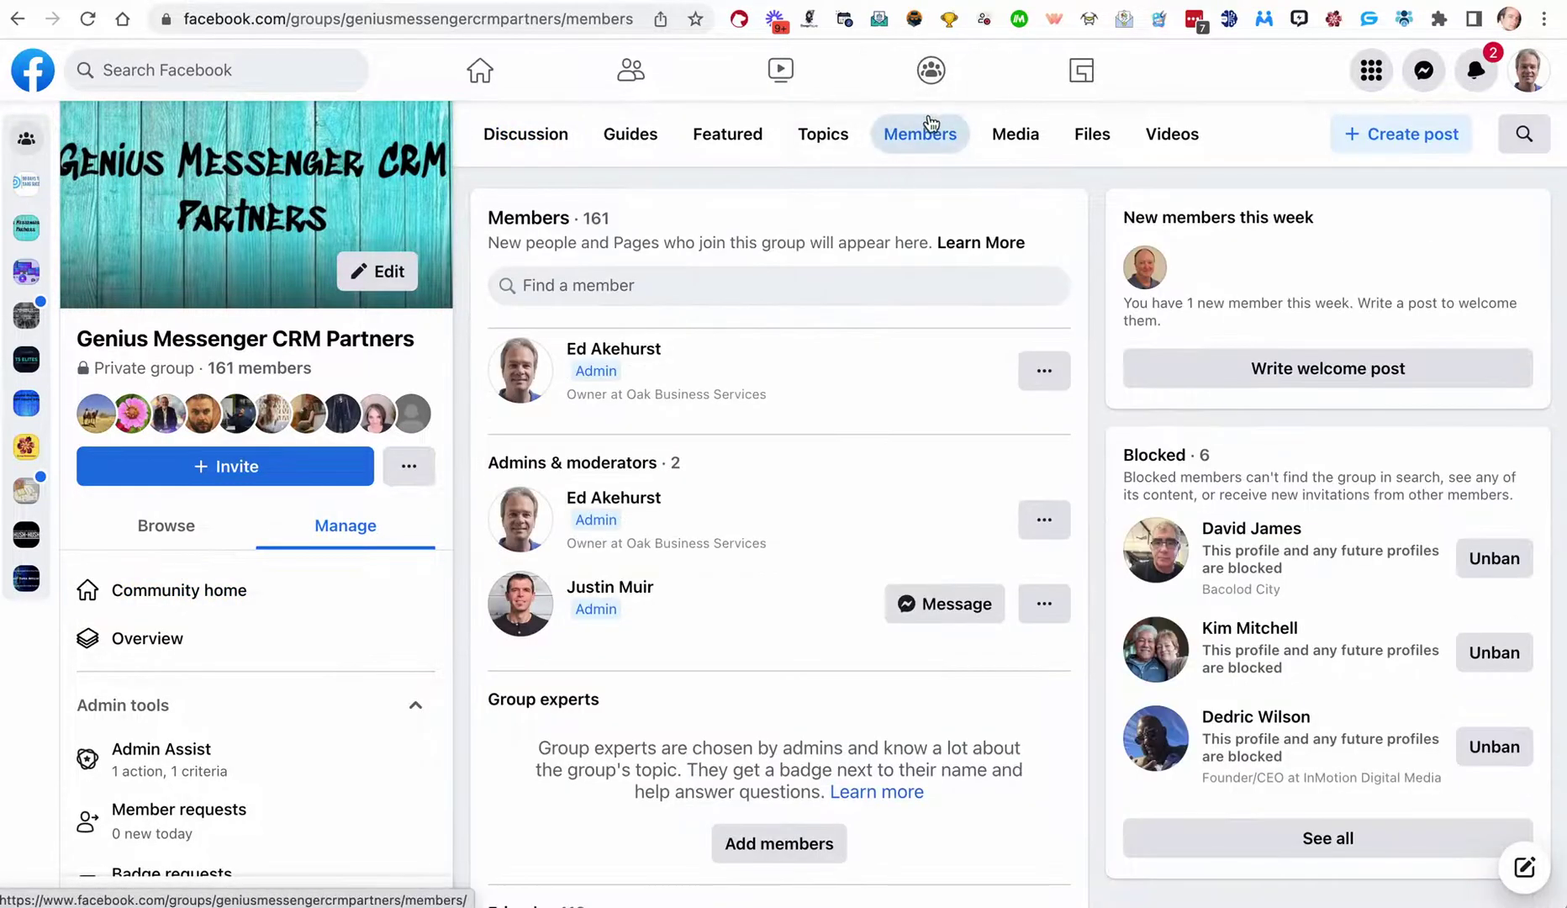
pyautogui.scroll(-15, 936, 517)
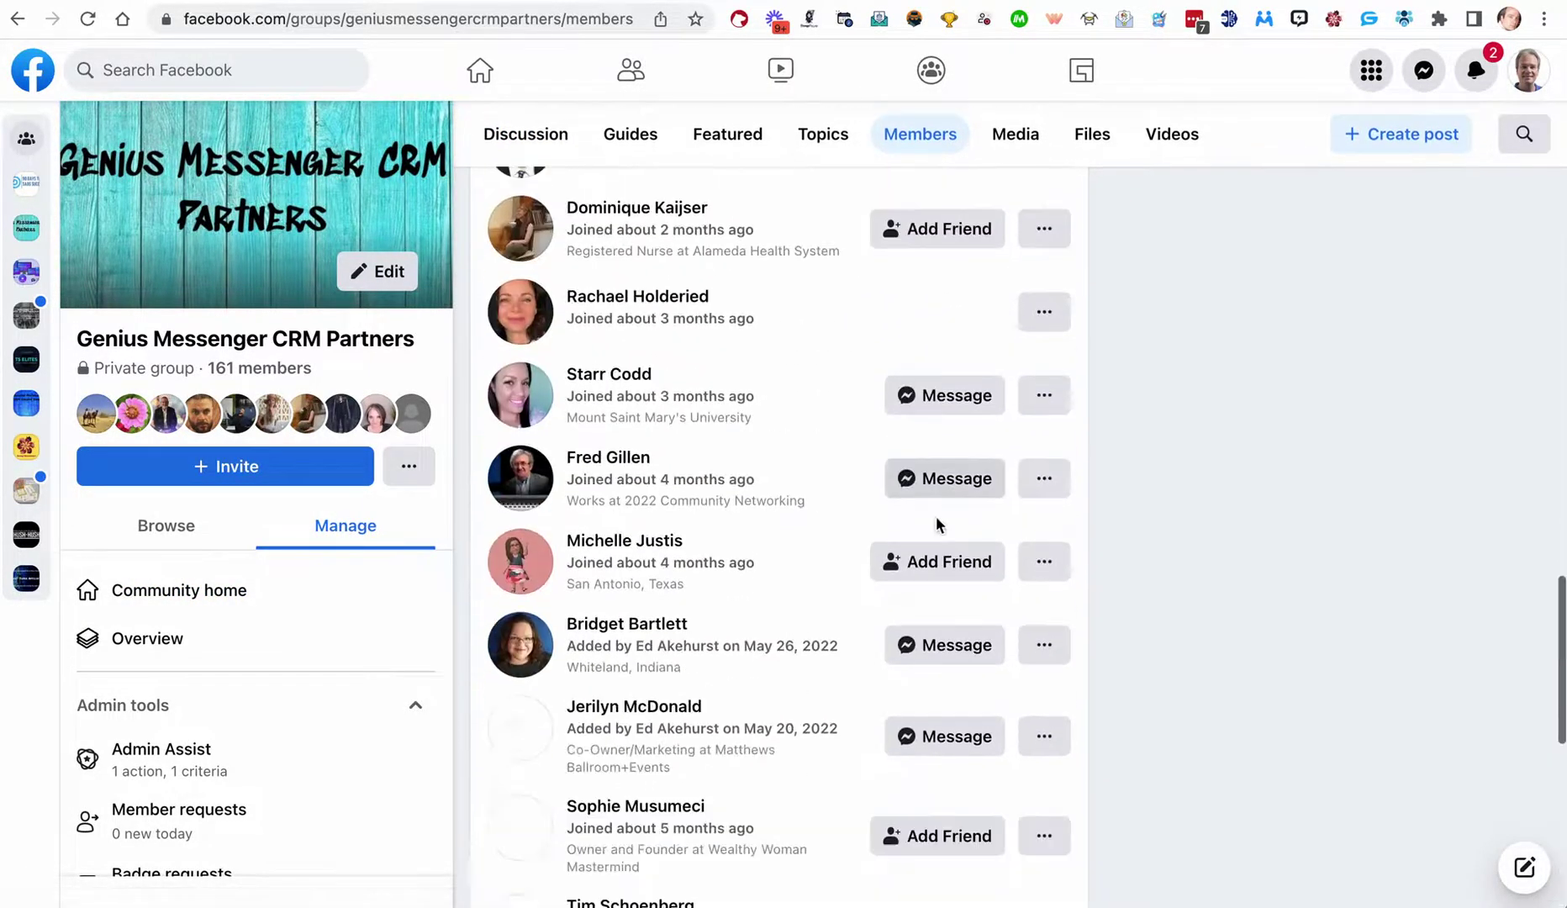
pyautogui.scroll(10, 935, 517)
pyautogui.scroll(5, 935, 517)
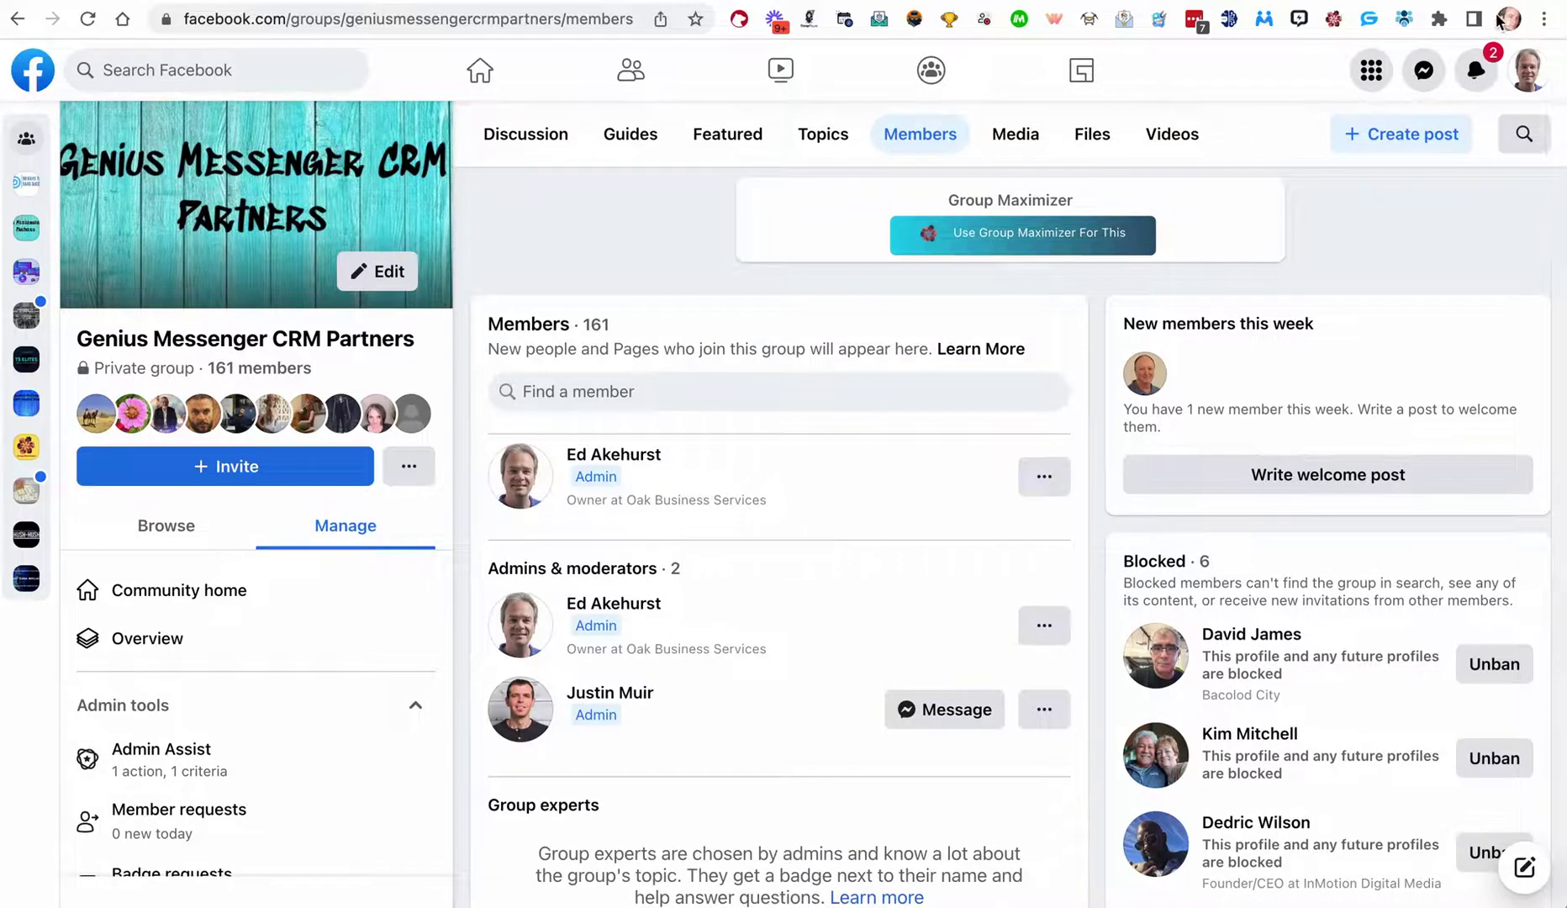
# Start Member Mover's Phone & Email data collection on the group's member list
pyautogui.click(1403, 19)
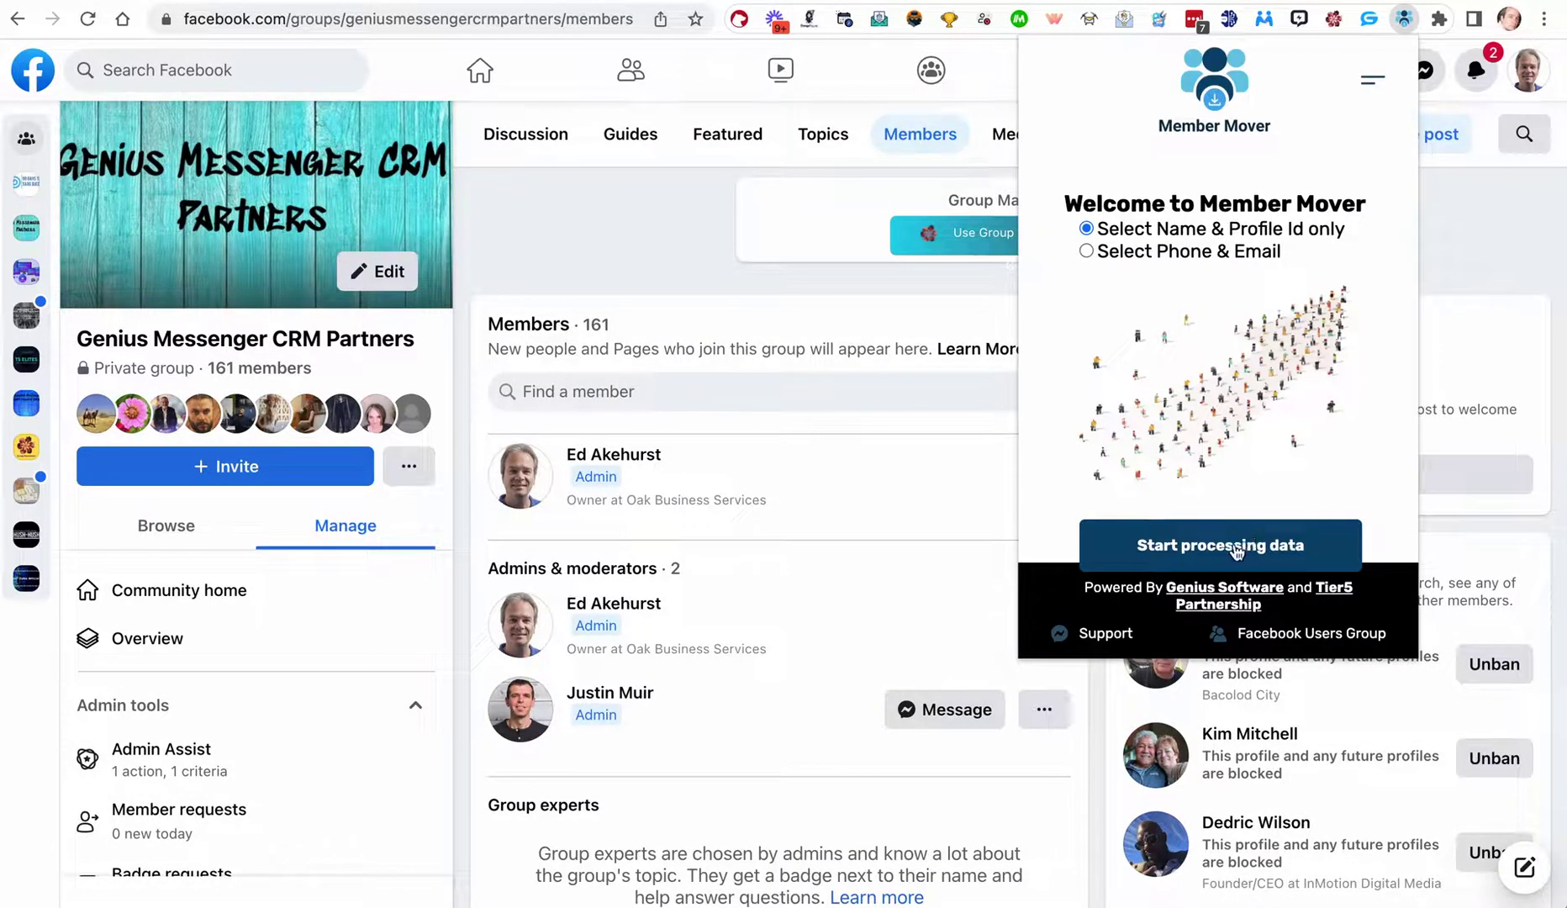
pyautogui.click(1086, 251)
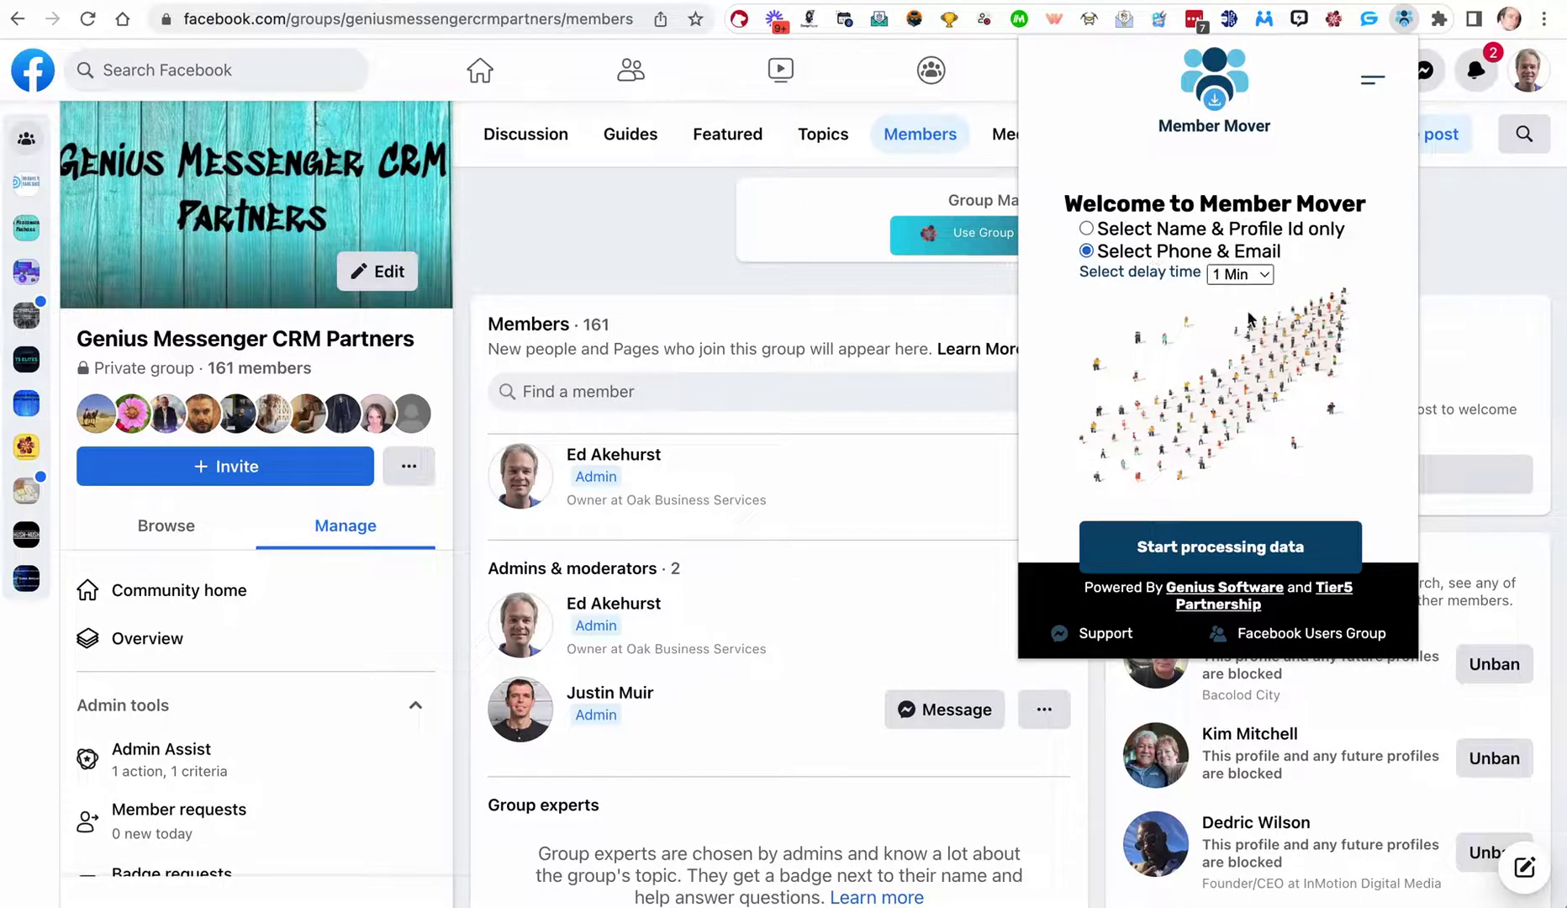
pyautogui.click(1220, 545)
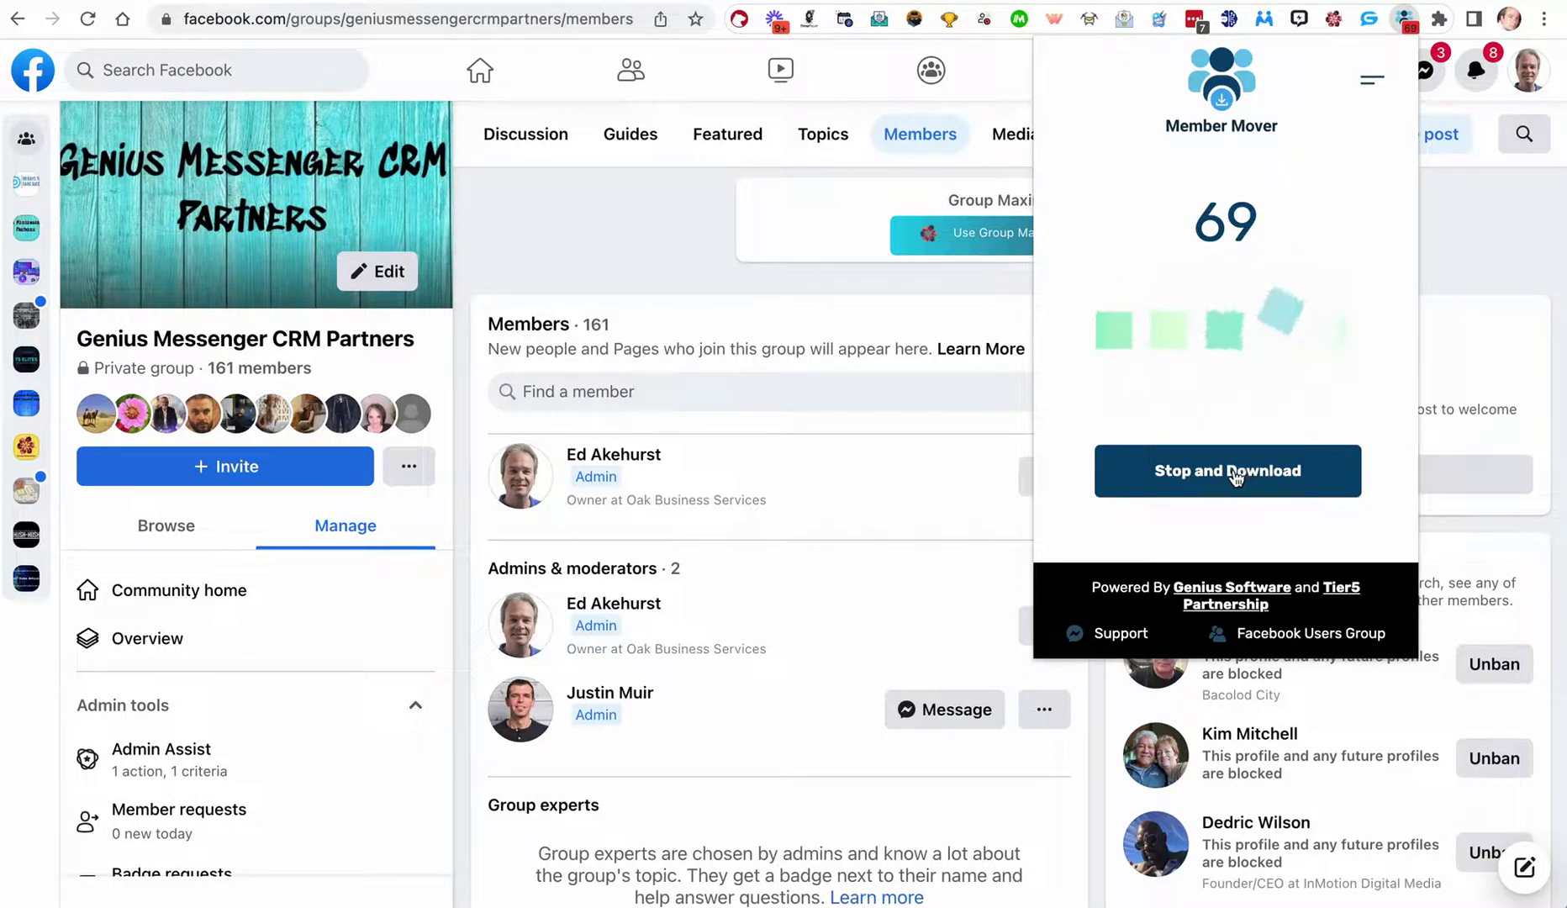
# Stop collection at 69 members, download the CSV, and return Member Mover to its welcome page
pyautogui.click(1232, 476)
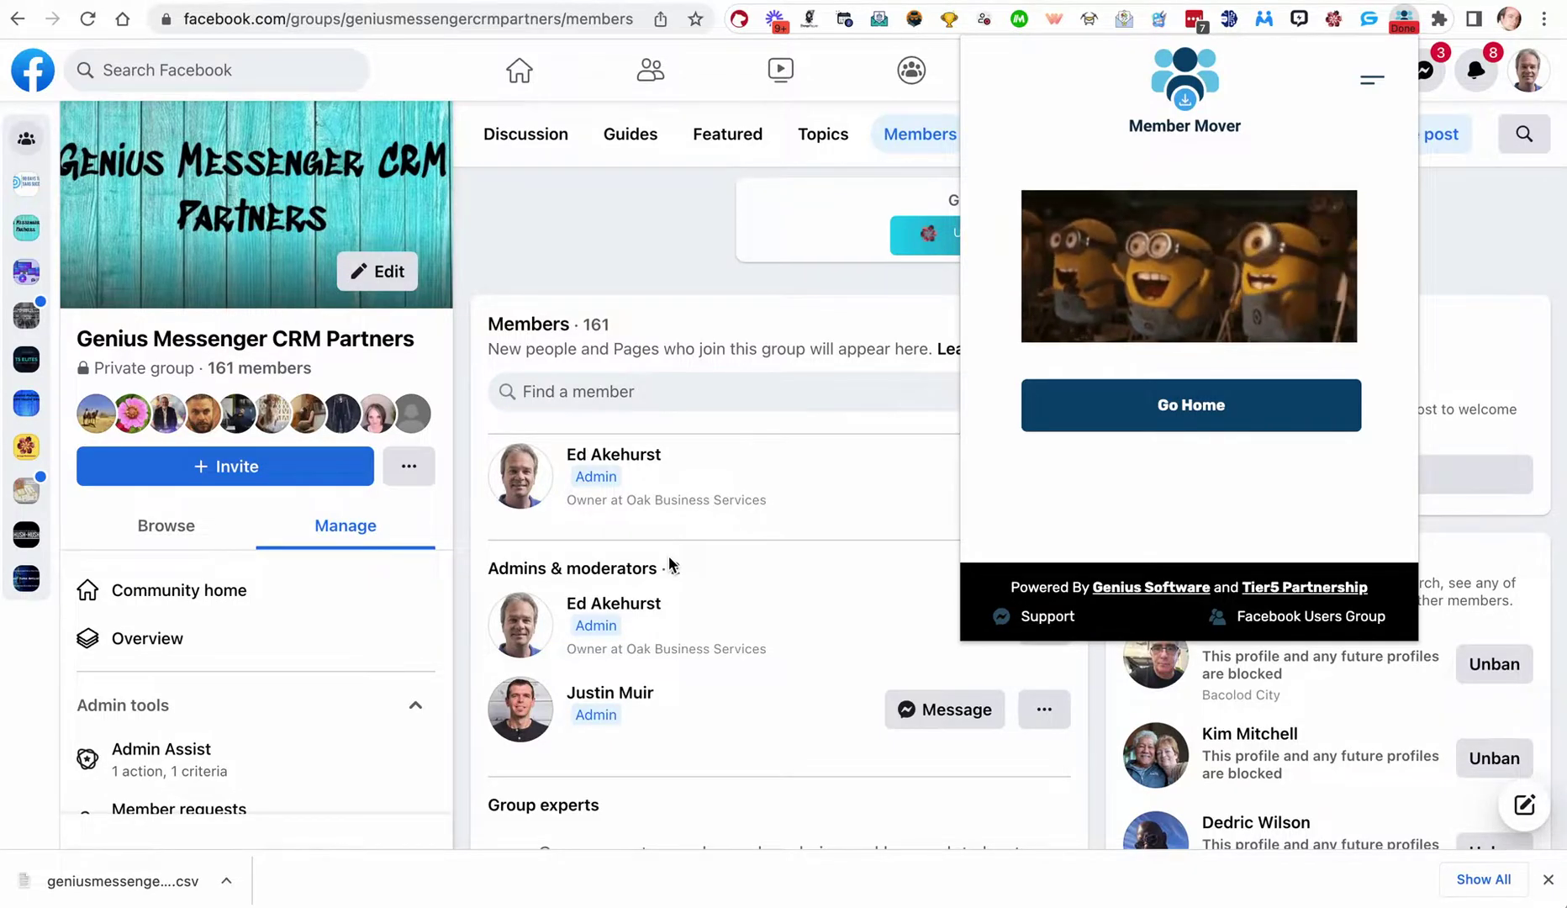
pyautogui.click(1202, 407)
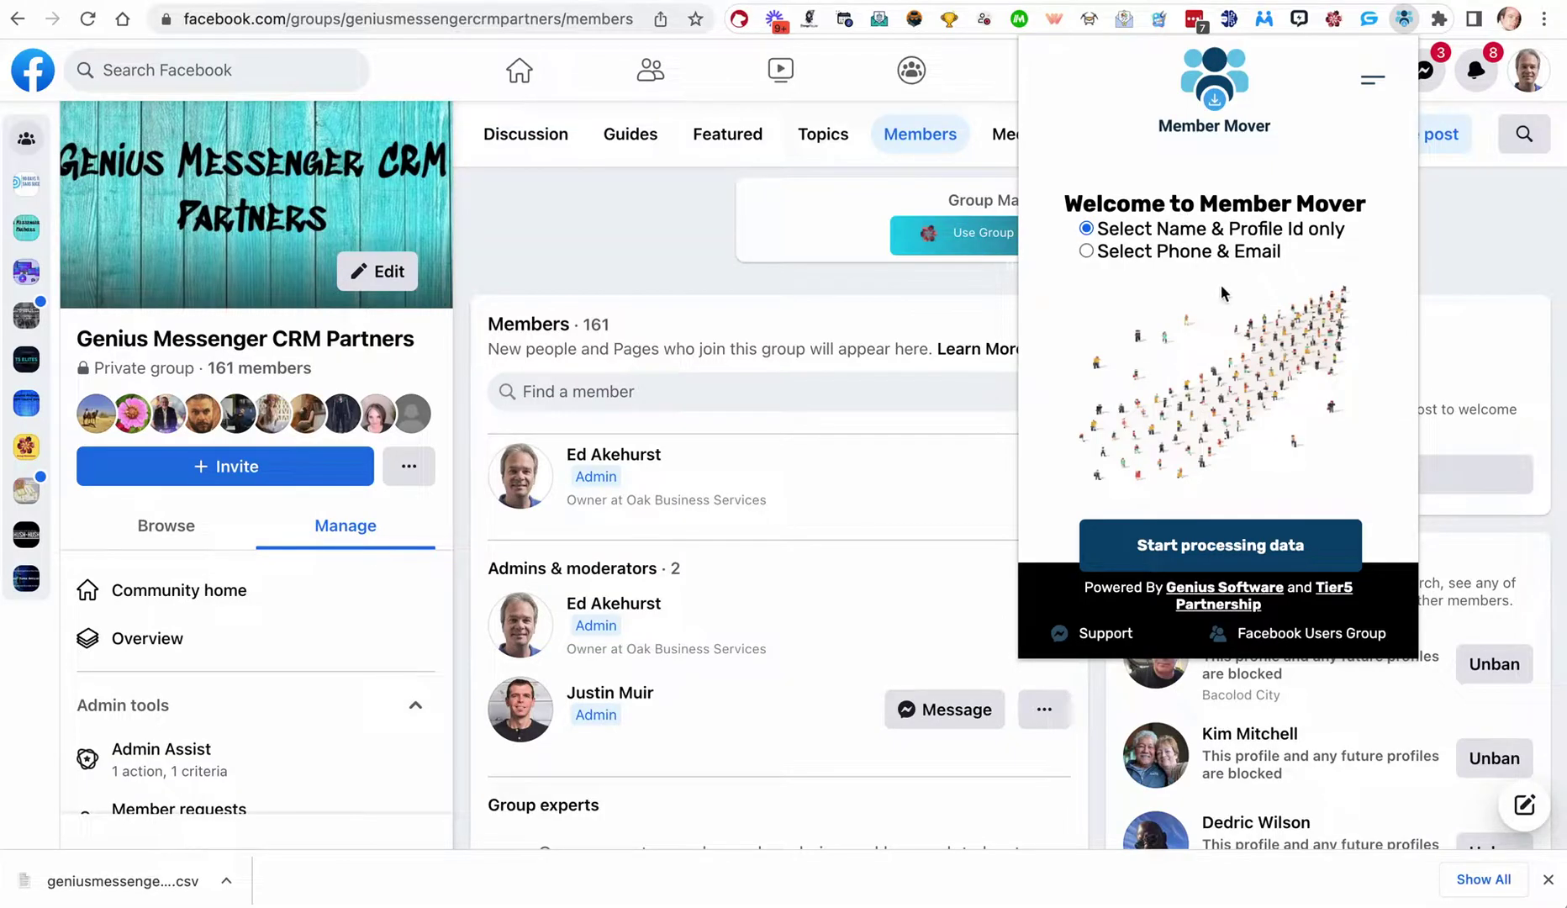
# Dismiss the Member Mover popup to reveal the group's Members page
pyautogui.click(1403, 20)
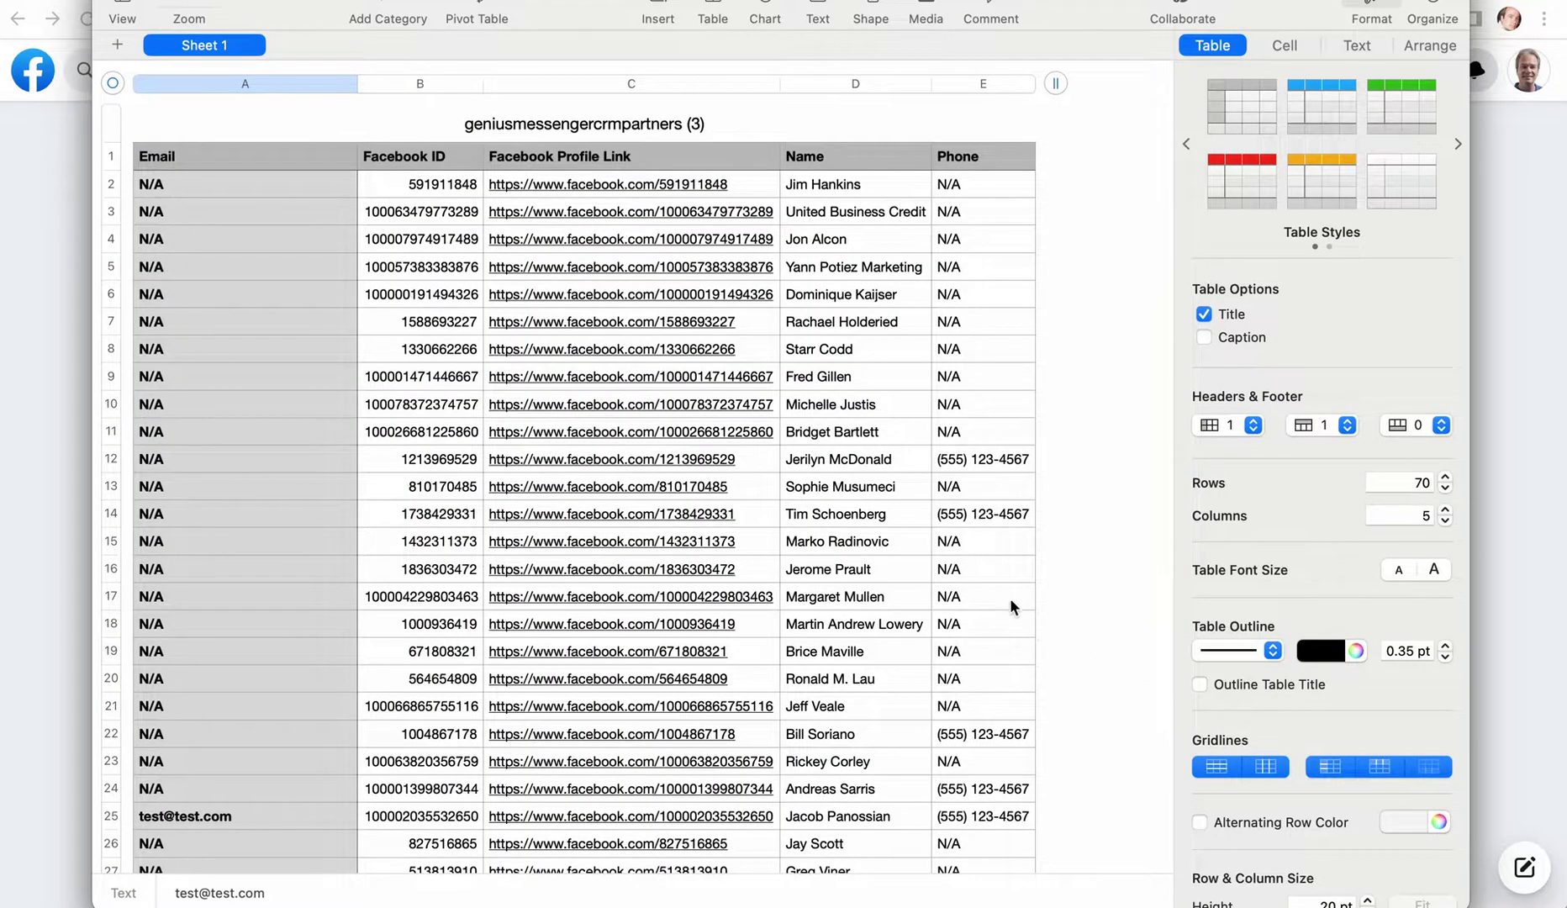
pyautogui.scroll(-20, 933, 563)
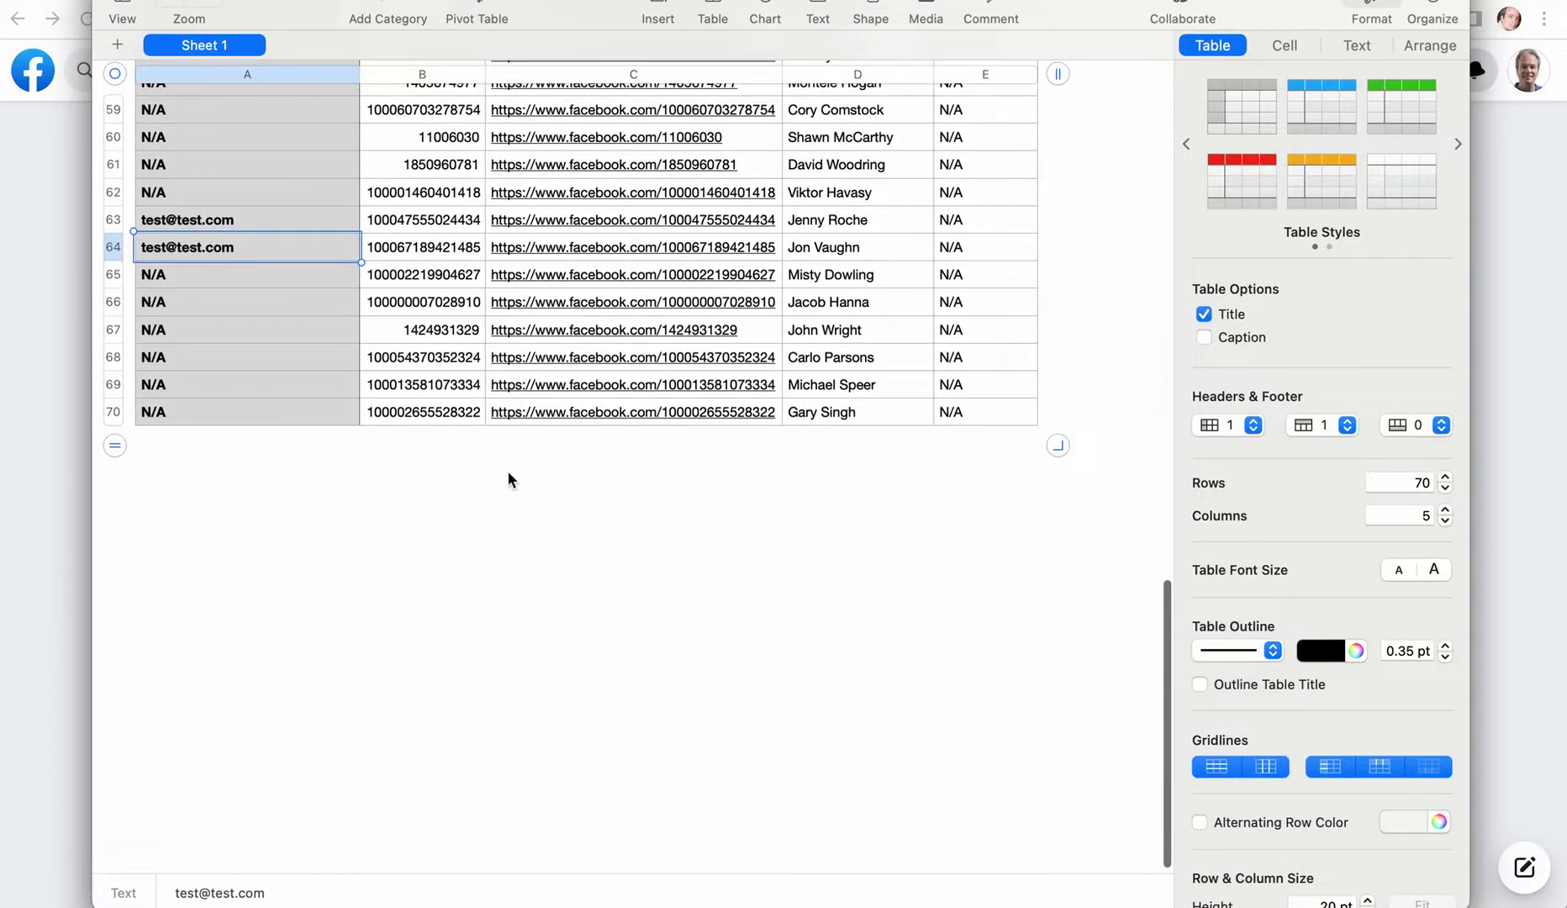
pyautogui.scroll(20, 507, 475)
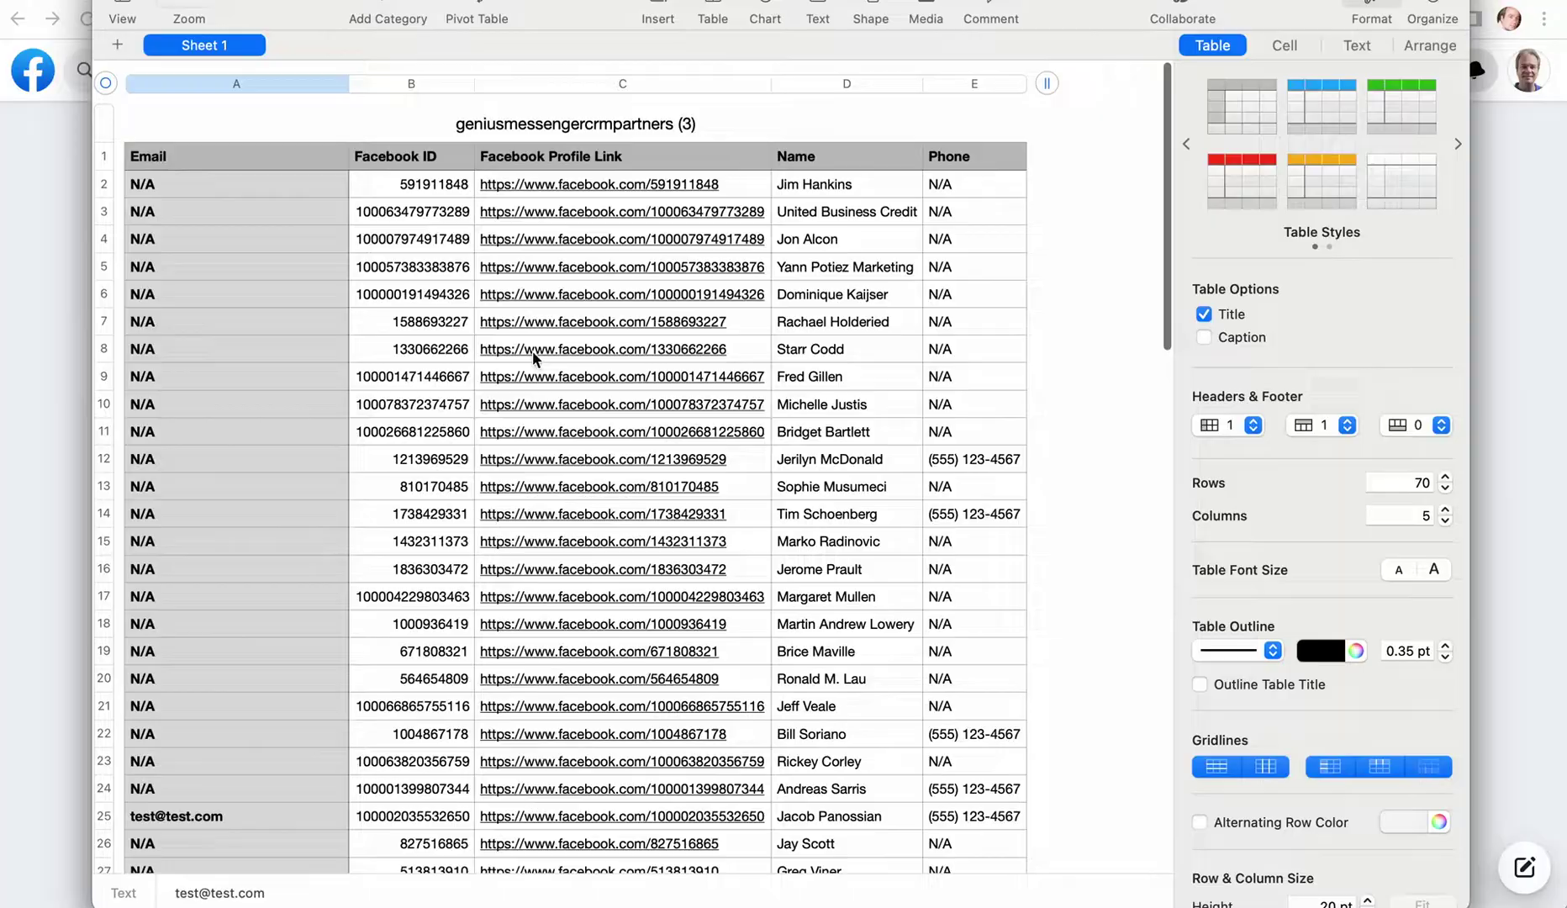
pyautogui.scroll(-5, 532, 350)
pyautogui.scroll(-5, 911, 379)
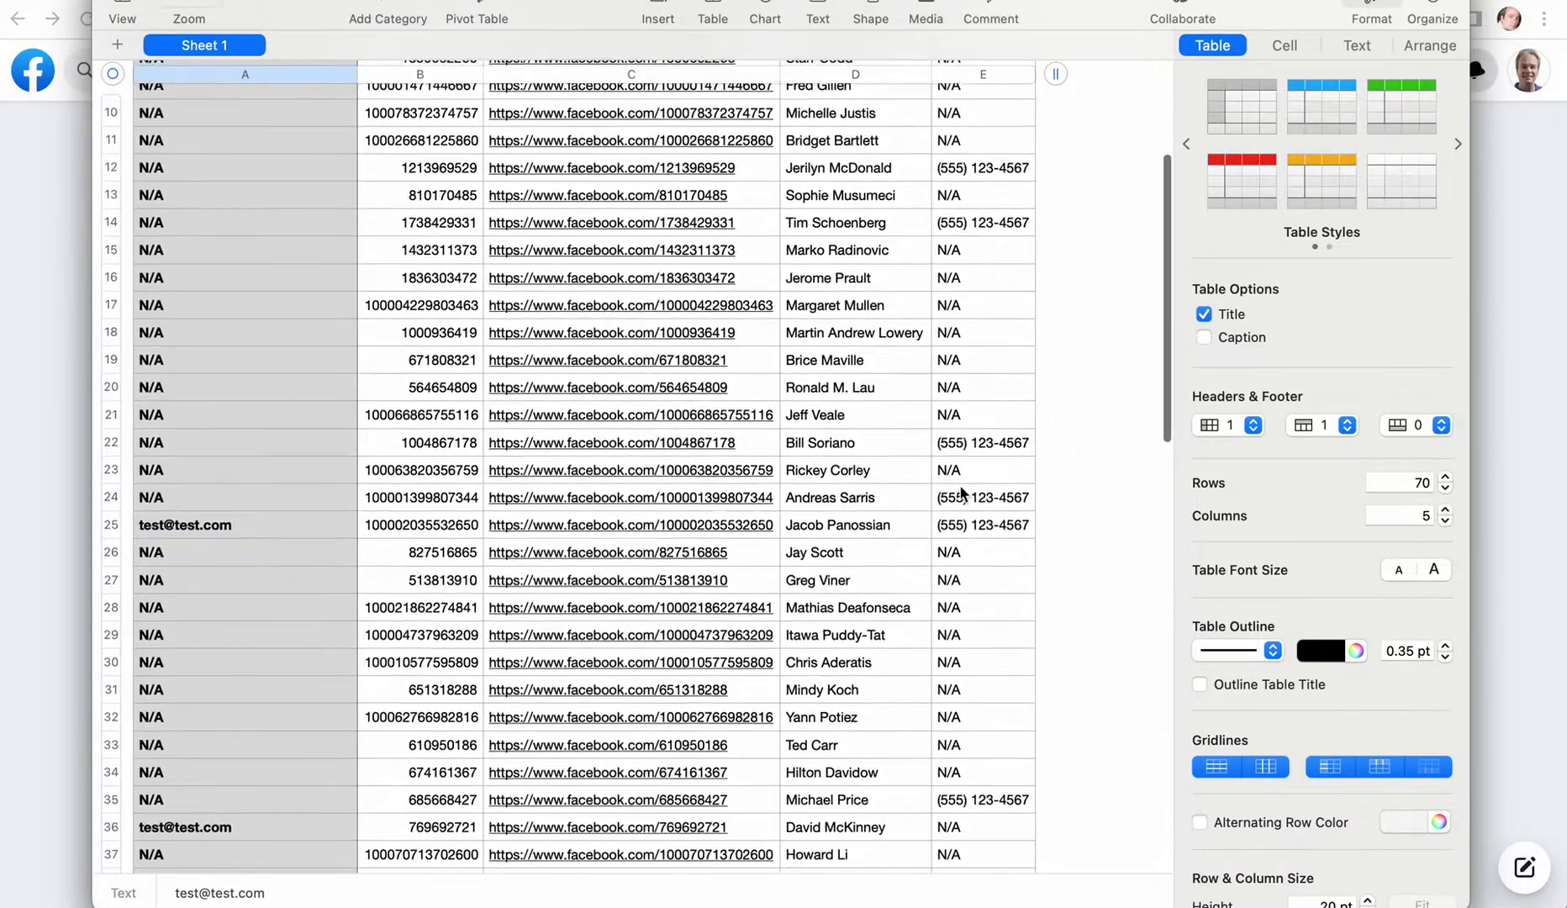
pyautogui.scroll(-10, 953, 572)
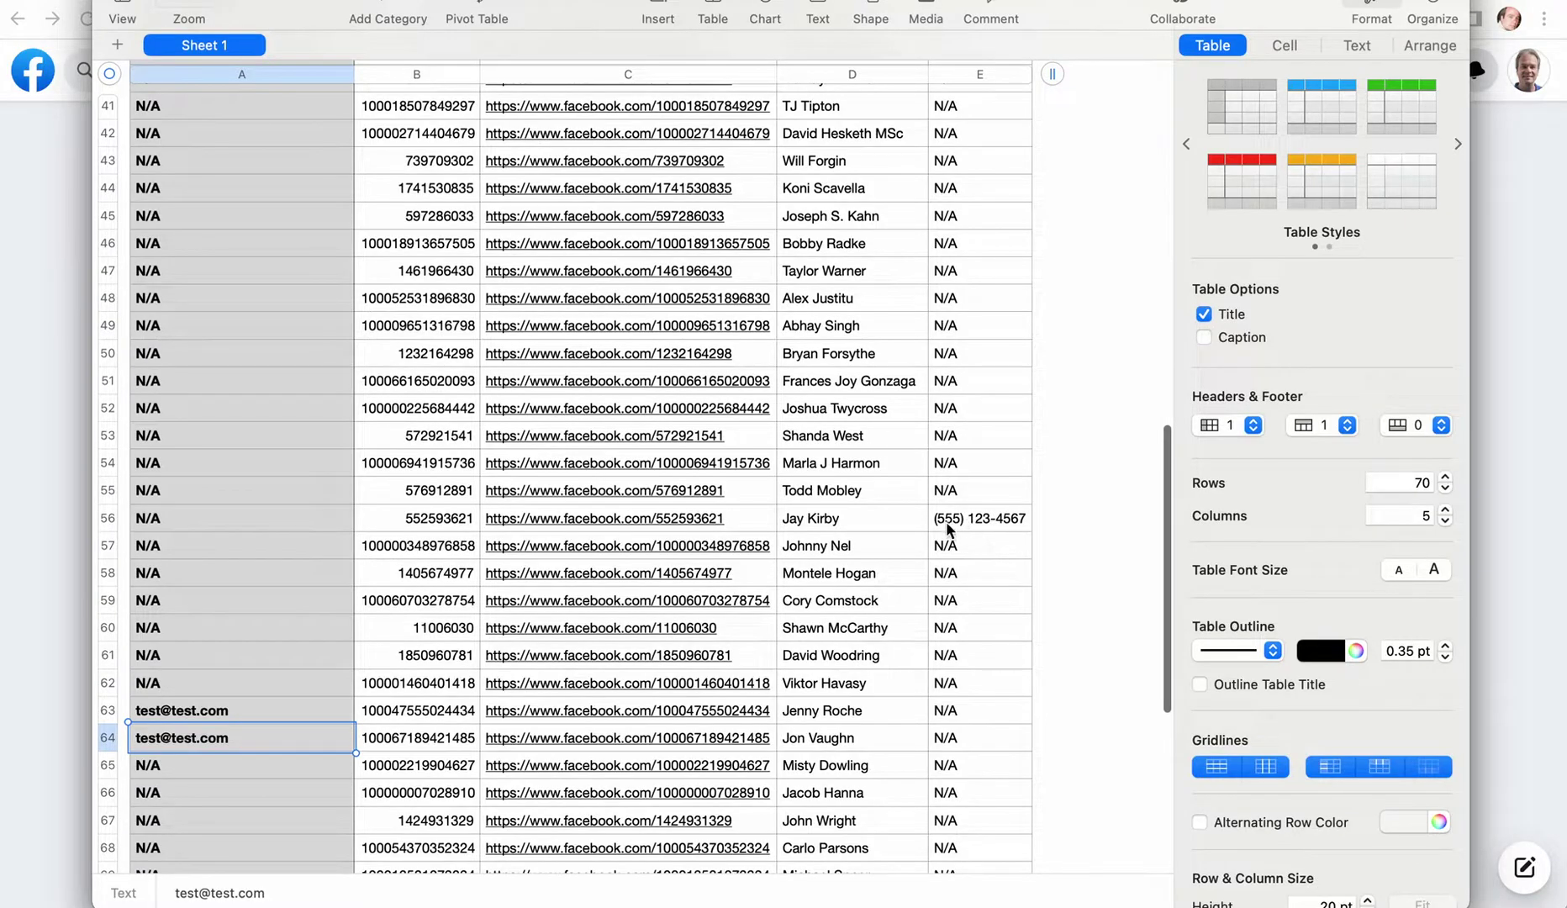
pyautogui.scroll(2, 967, 513)
pyautogui.scroll(3, 978, 509)
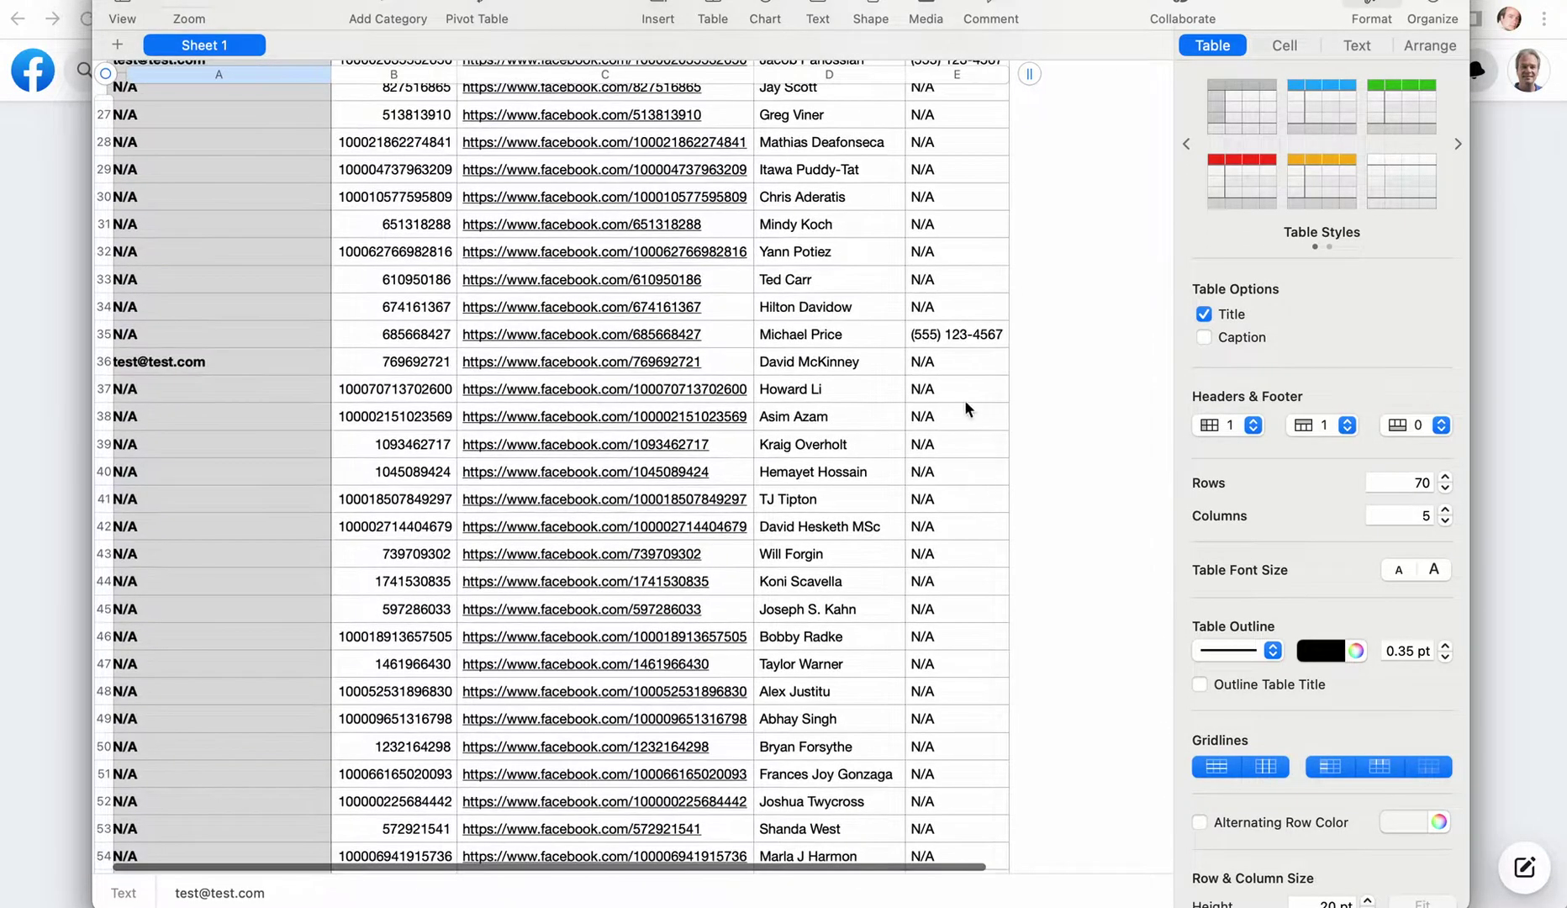
pyautogui.scroll(5, 969, 341)
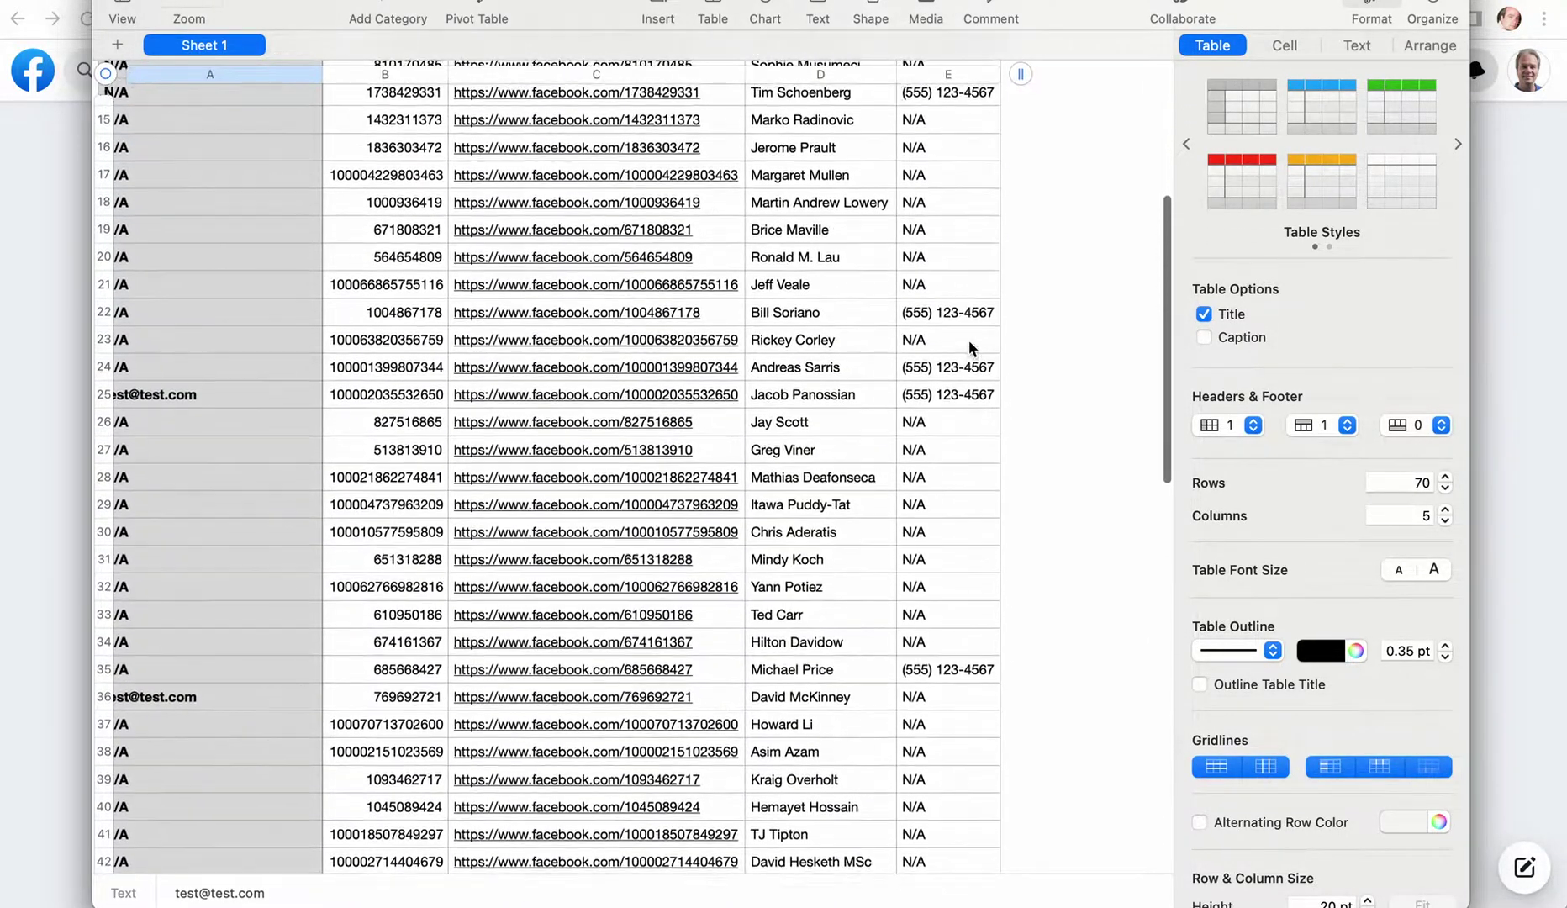
pyautogui.scroll(2, 968, 347)
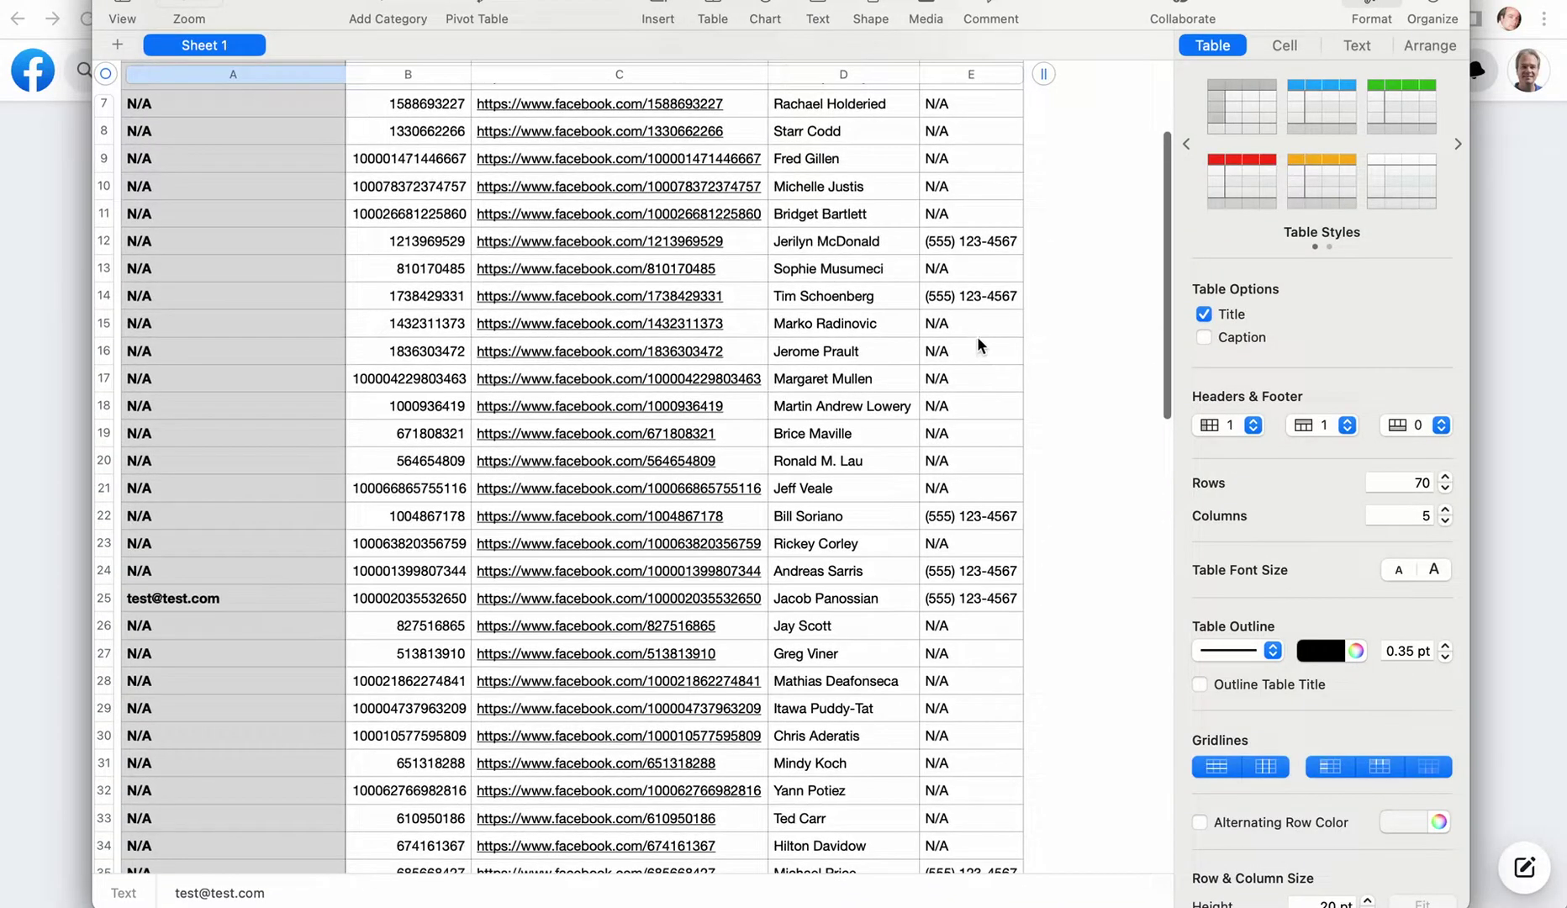
pyautogui.scroll(3, 417, 548)
pyautogui.scroll(-10, 418, 548)
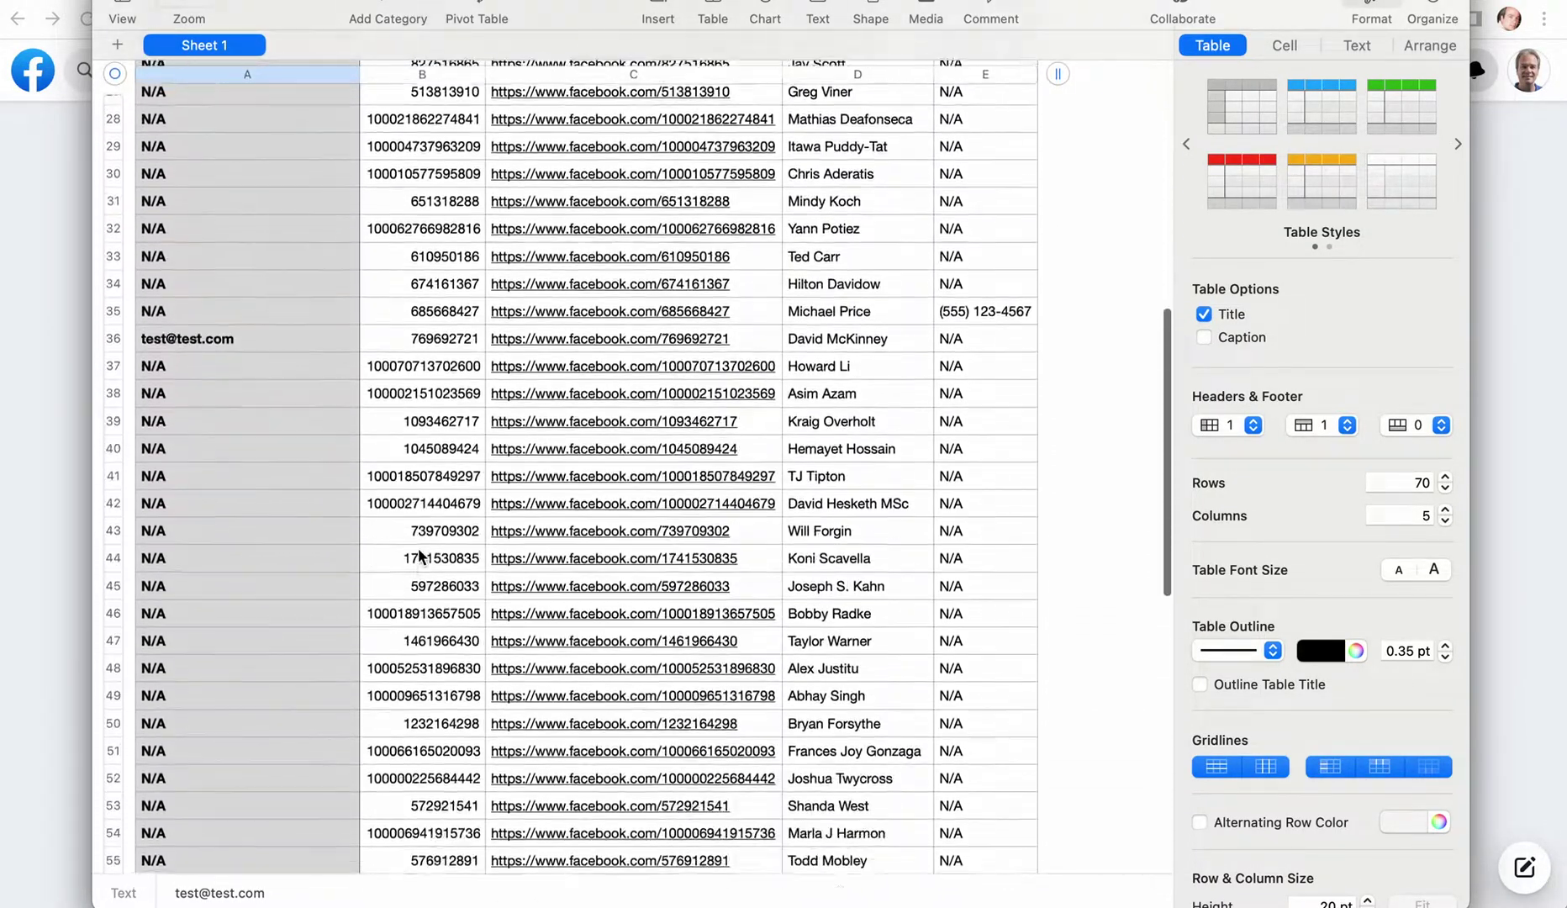
pyautogui.scroll(-7, 419, 556)
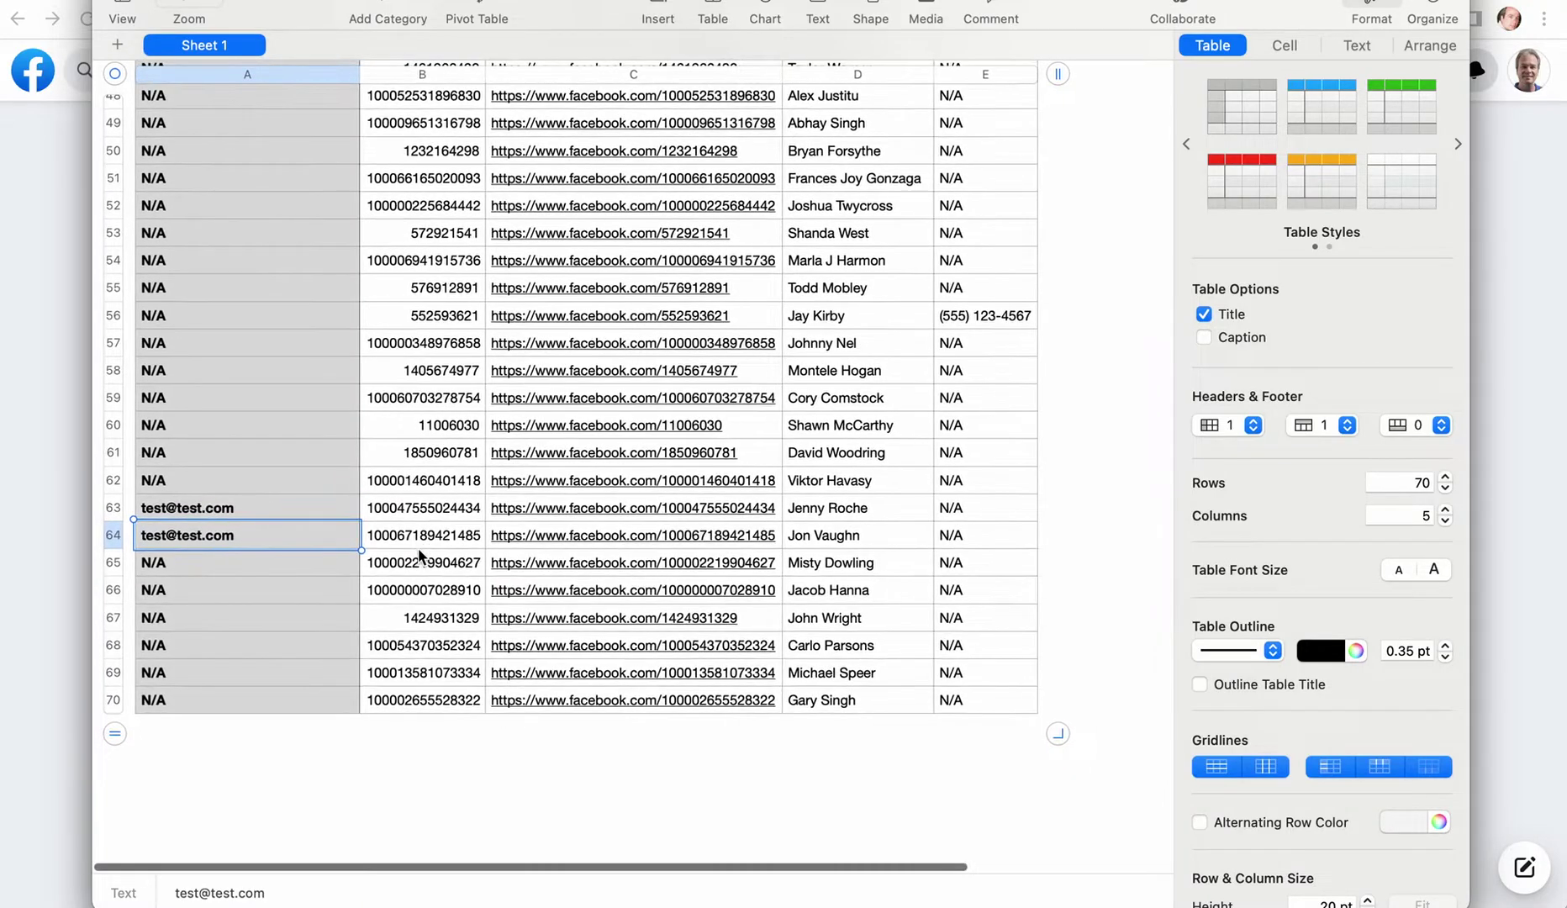
pyautogui.scroll(12, 298, 561)
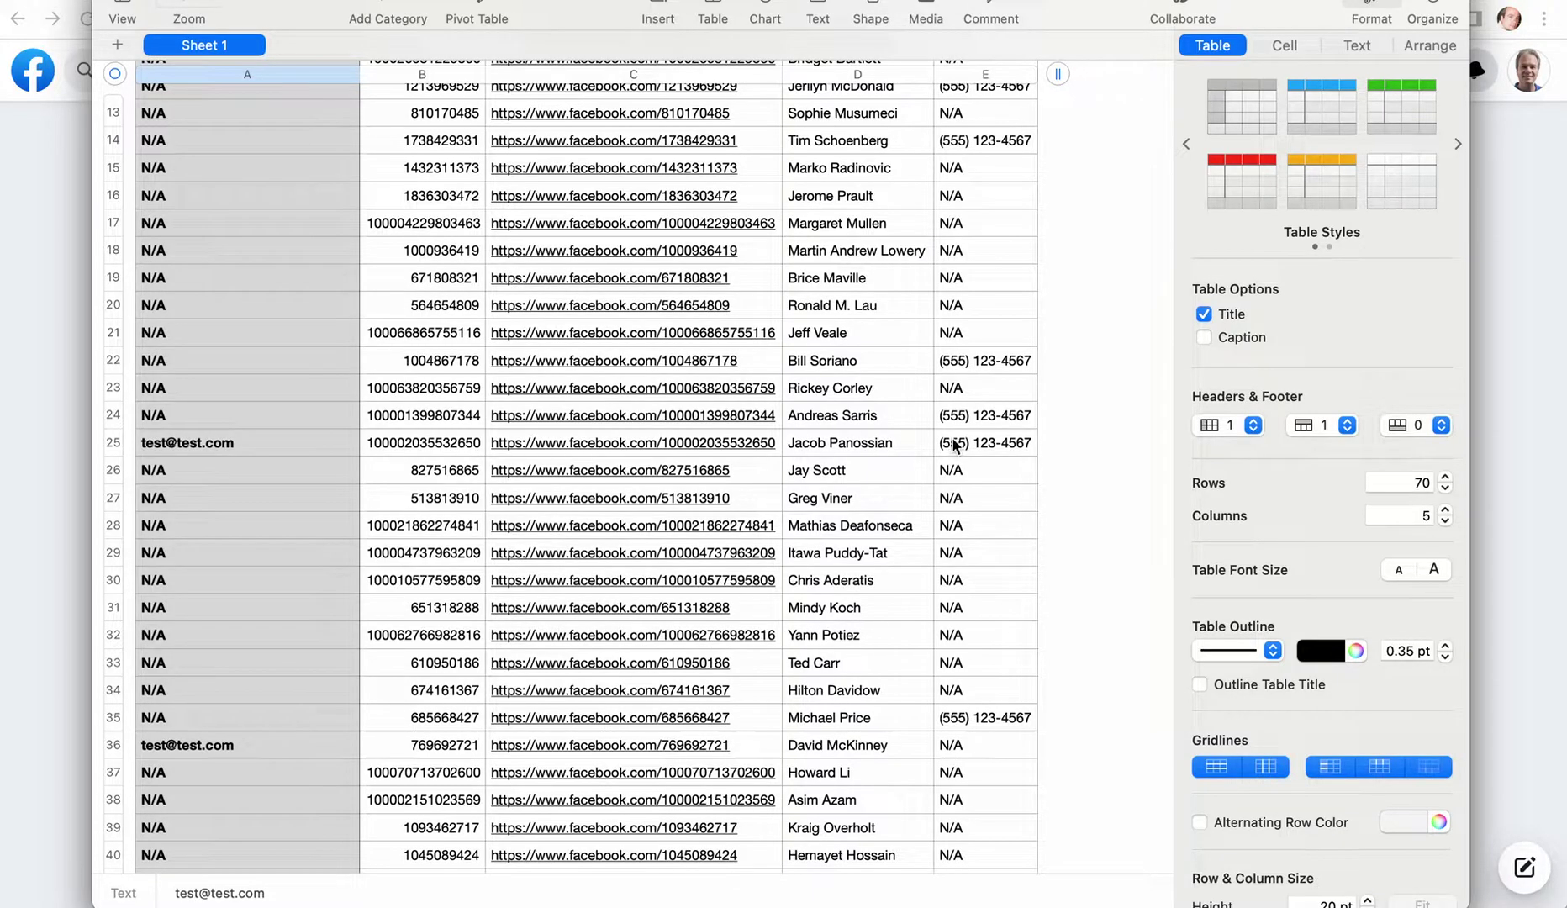
pyautogui.scroll(-11, 955, 445)
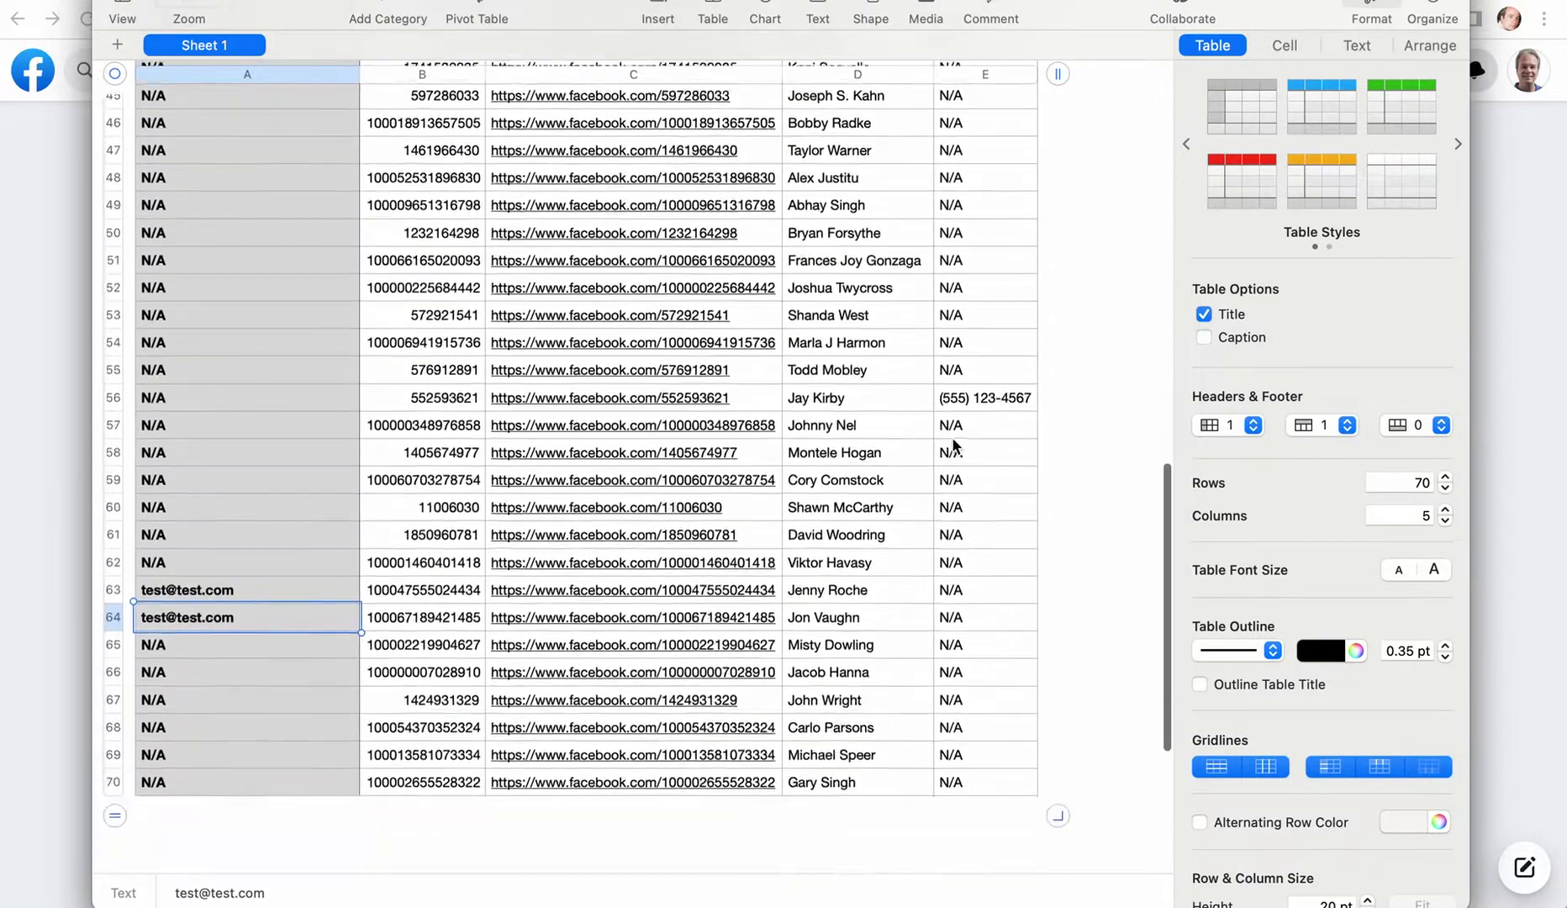
pyautogui.scroll(-1, 955, 445)
pyautogui.scroll(14, 955, 445)
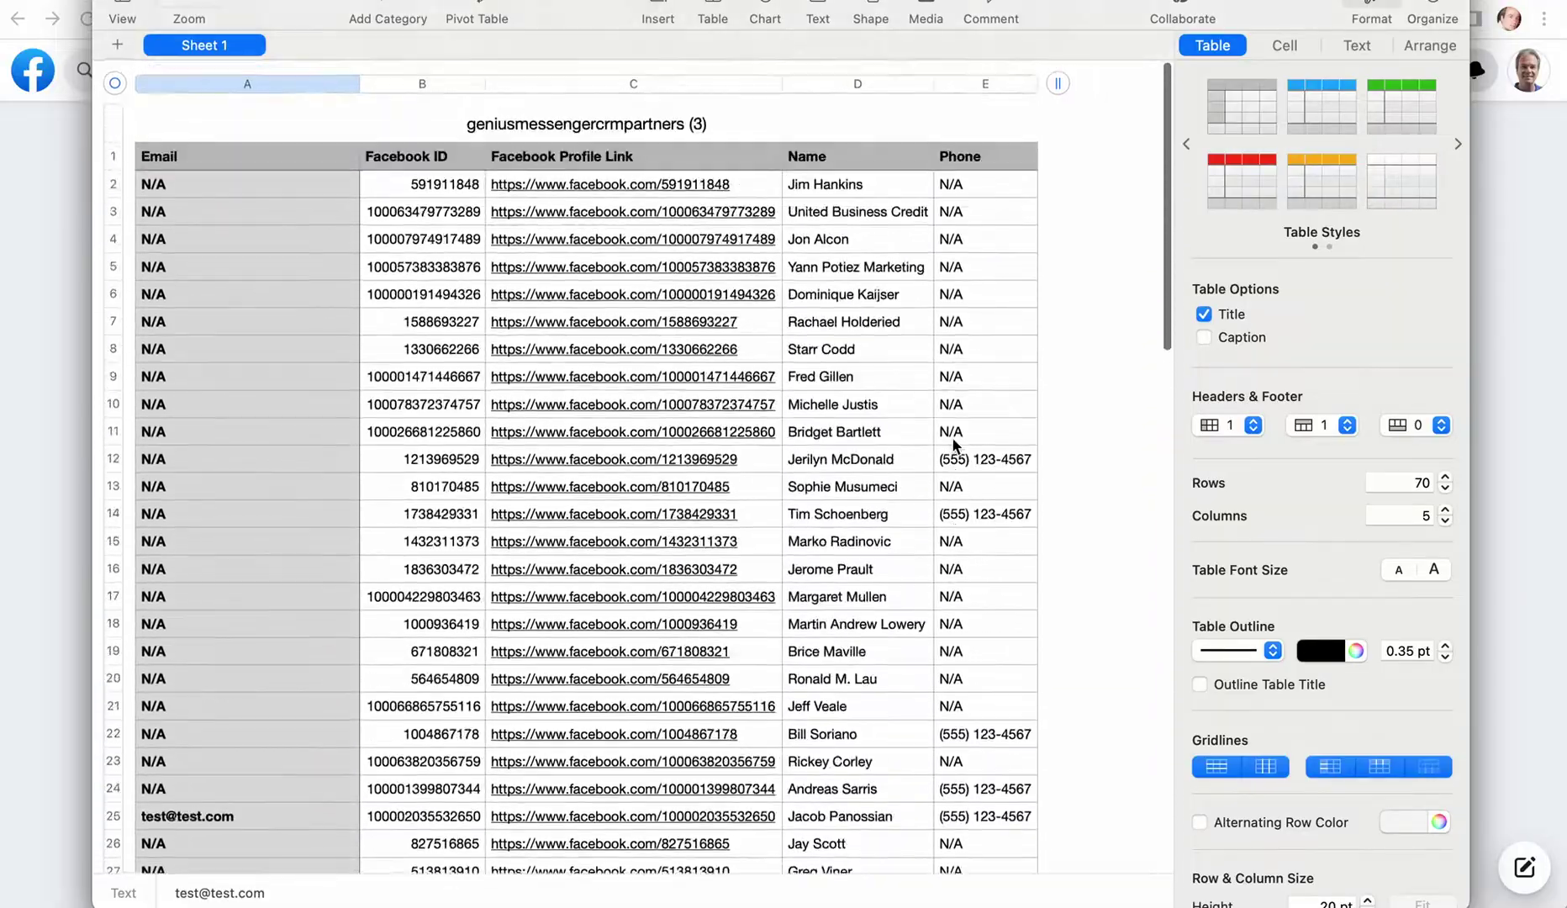
pyautogui.scroll(-7, 954, 445)
pyautogui.scroll(-8, 955, 446)
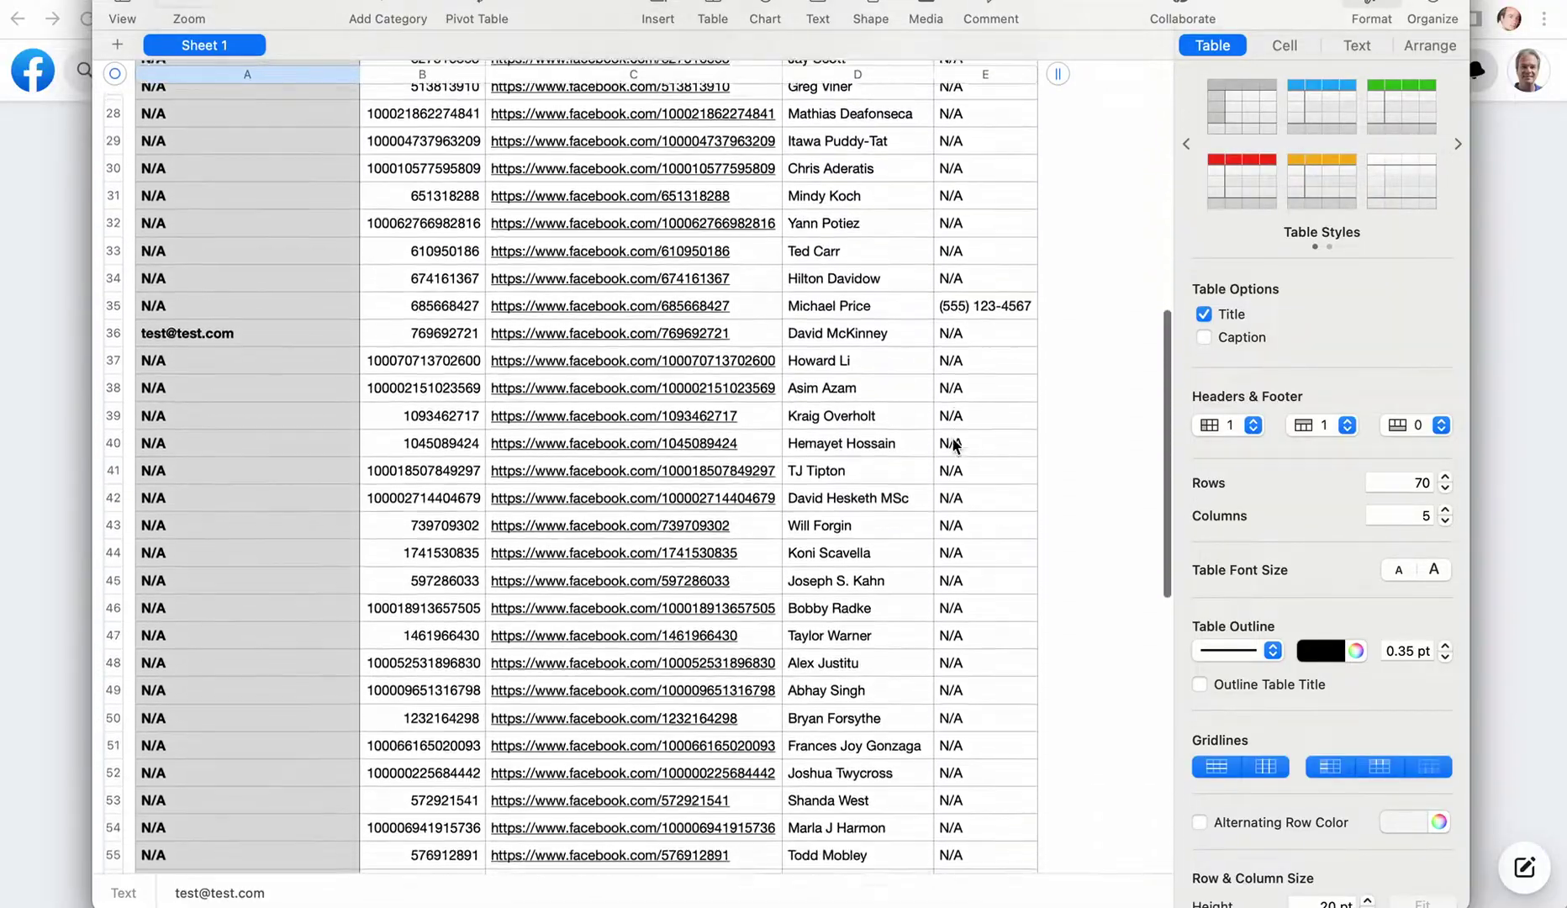
pyautogui.scroll(14, 612, 551)
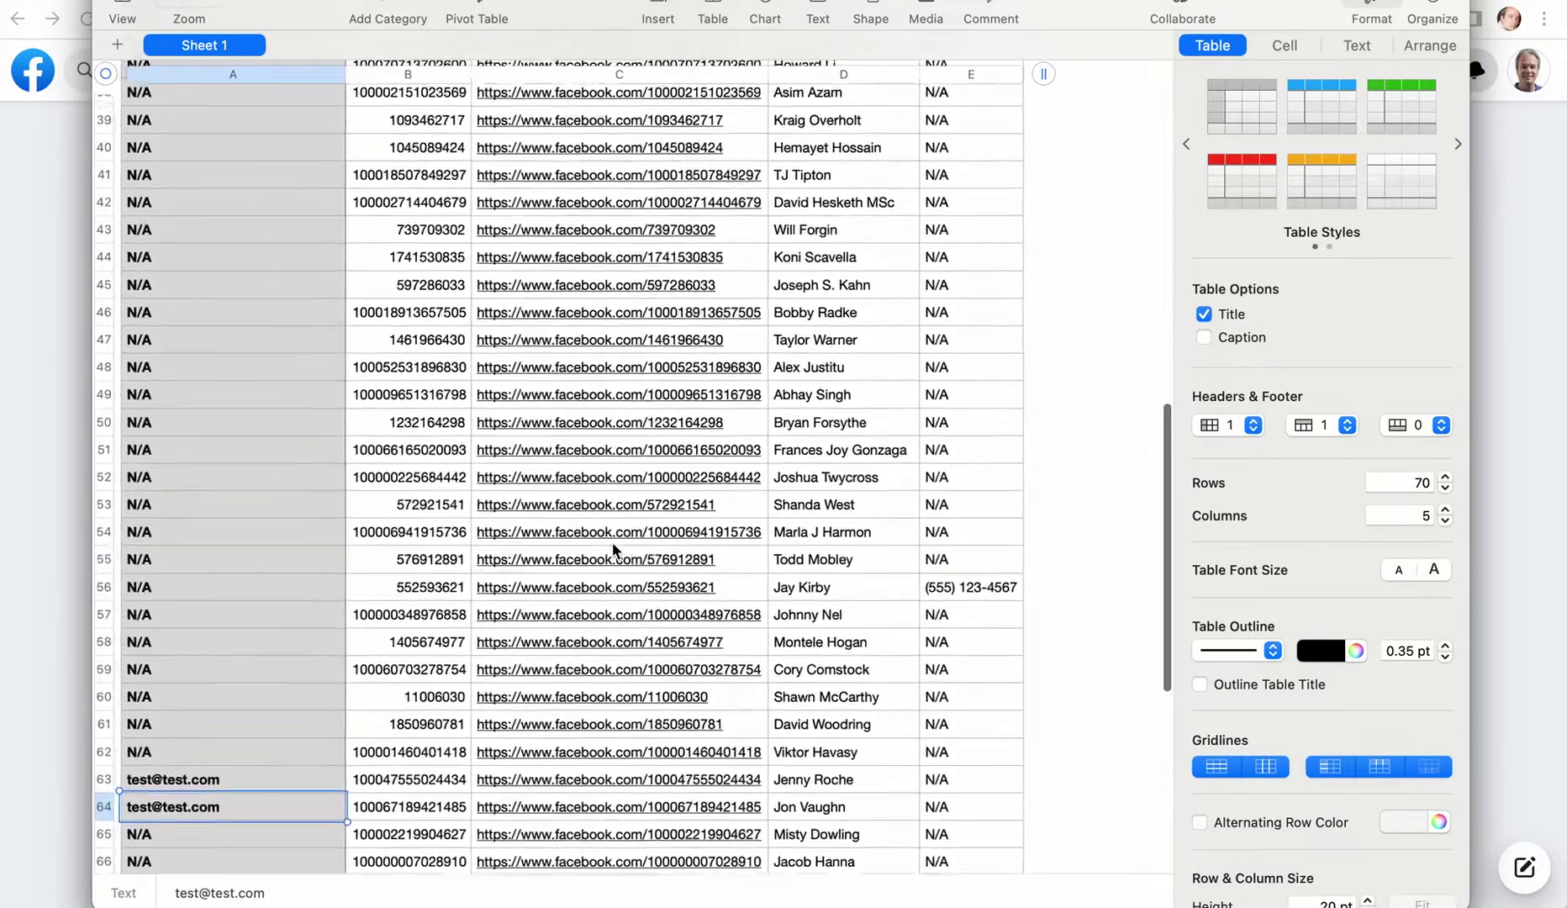
pyautogui.scroll(3, 612, 551)
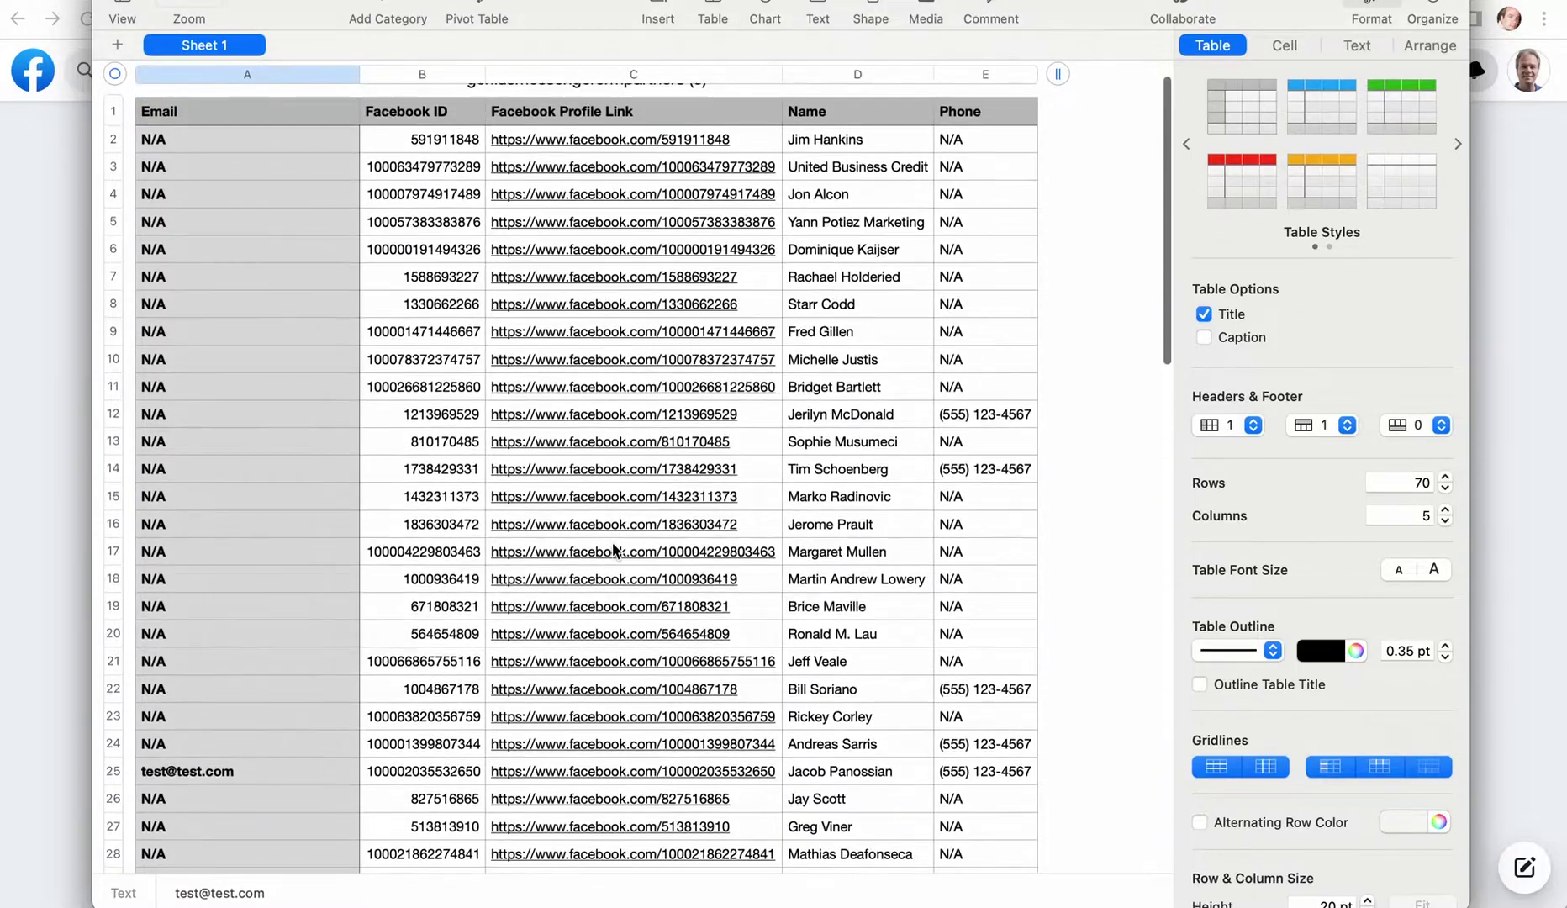
pyautogui.scroll(-3, 613, 551)
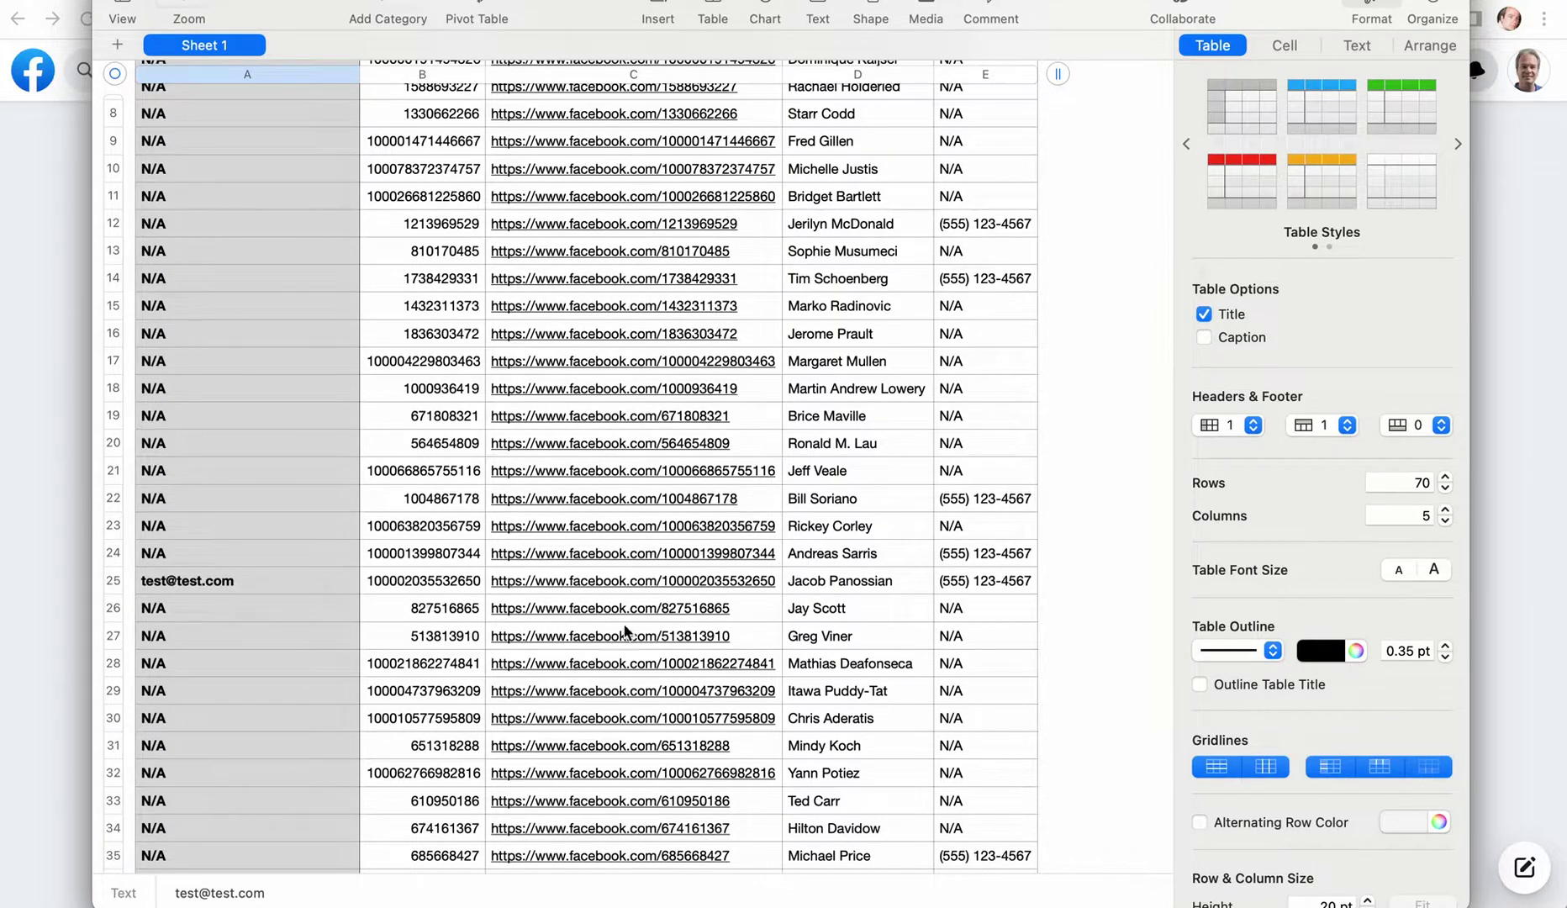
pyautogui.scroll(4, 624, 628)
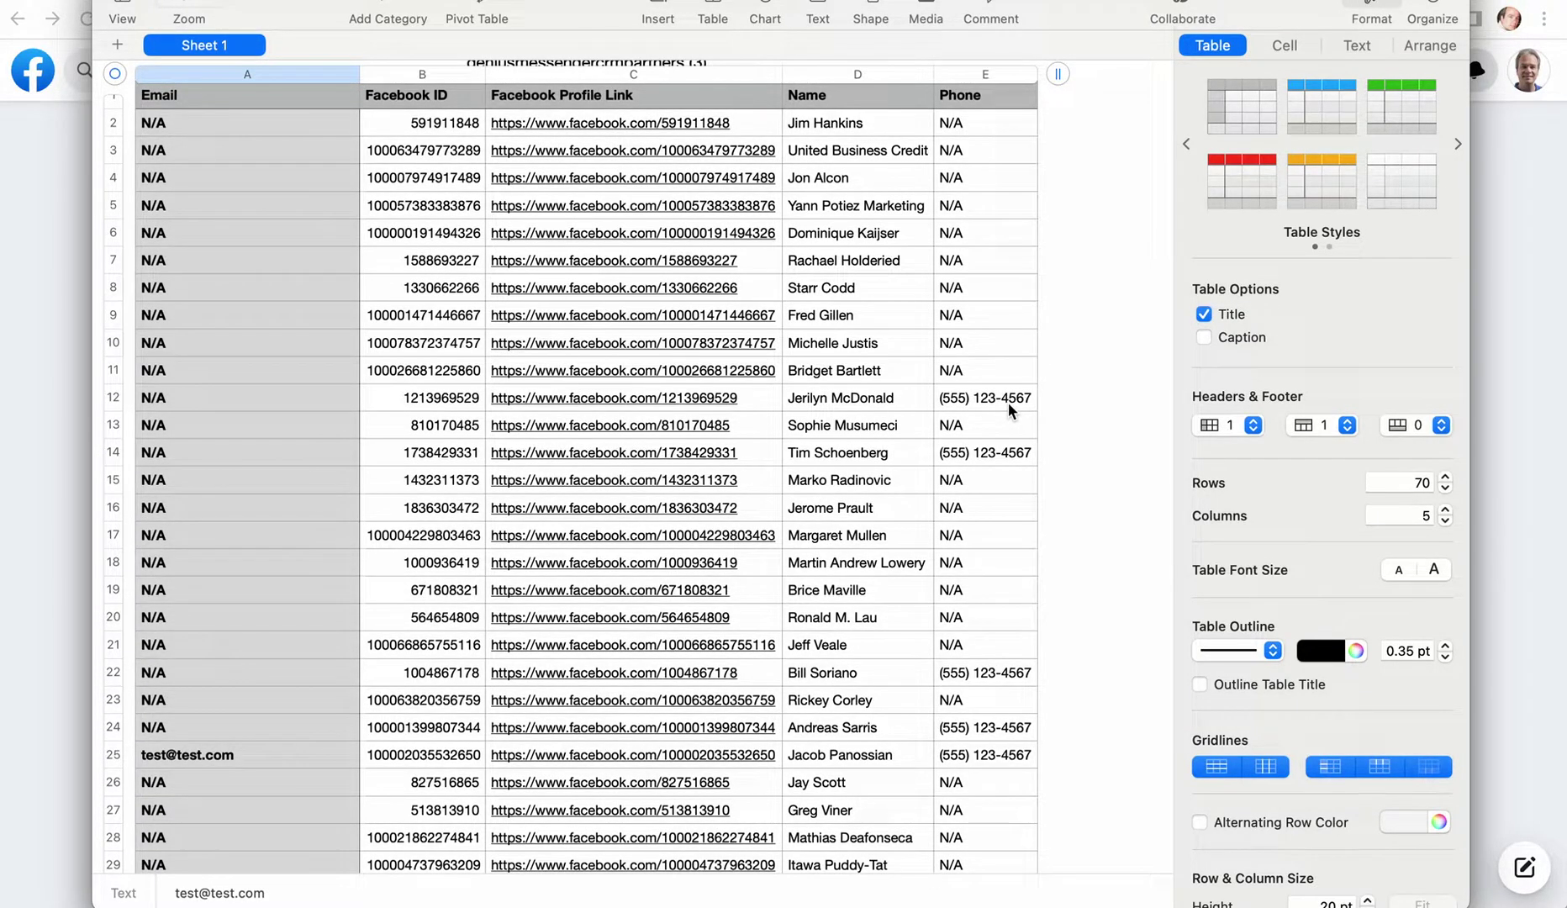
pyautogui.scroll(-2, 1007, 409)
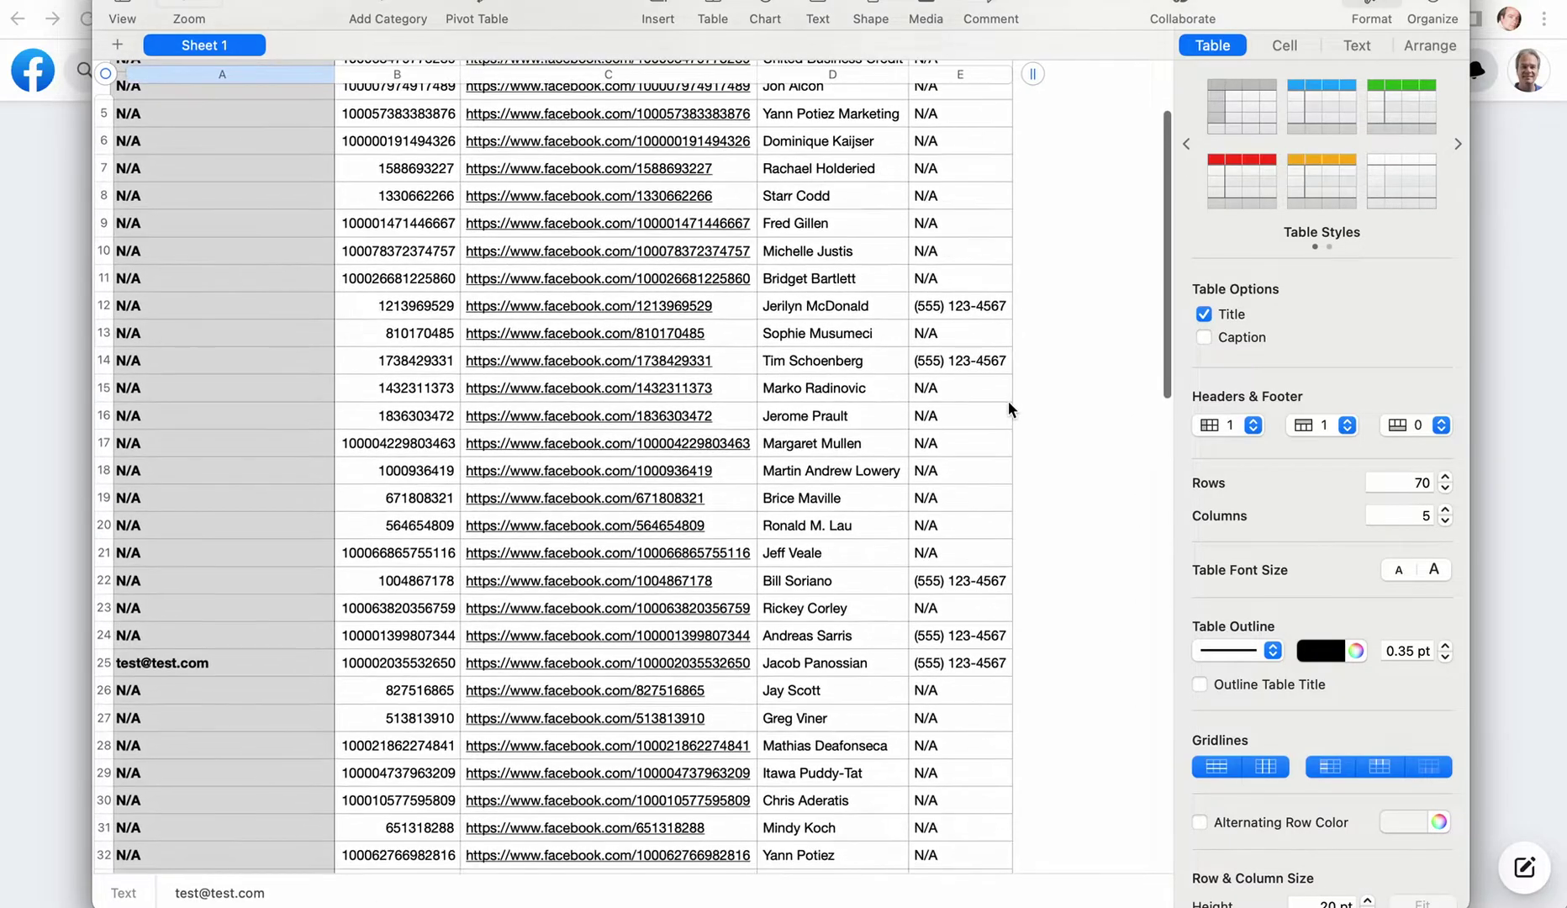
pyautogui.scroll(2, 1009, 409)
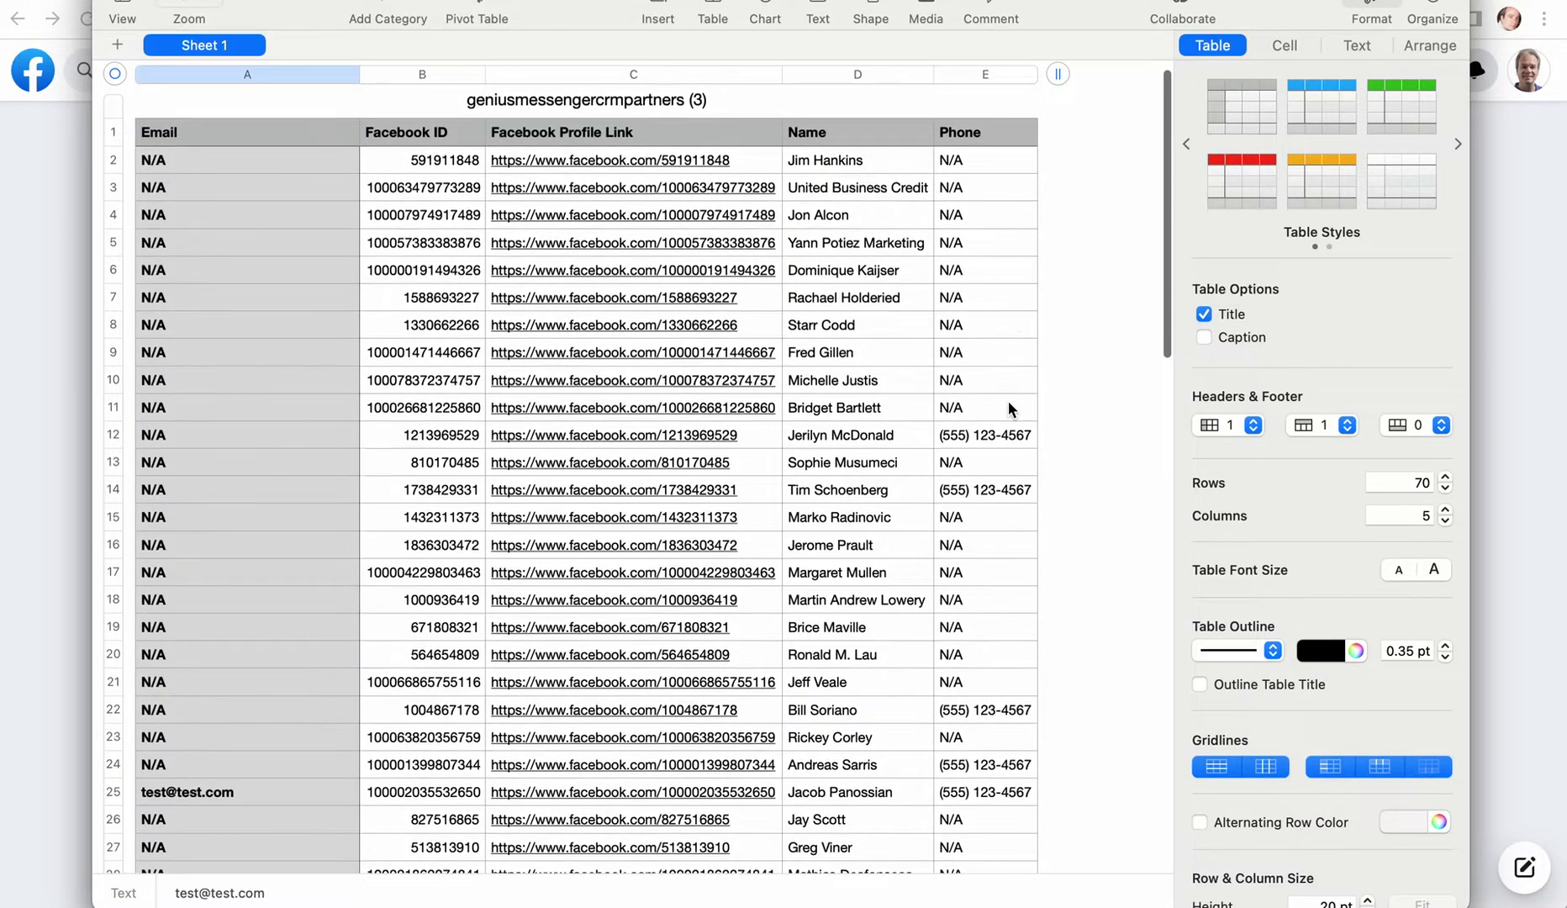
pyautogui.scroll(-5, 1007, 404)
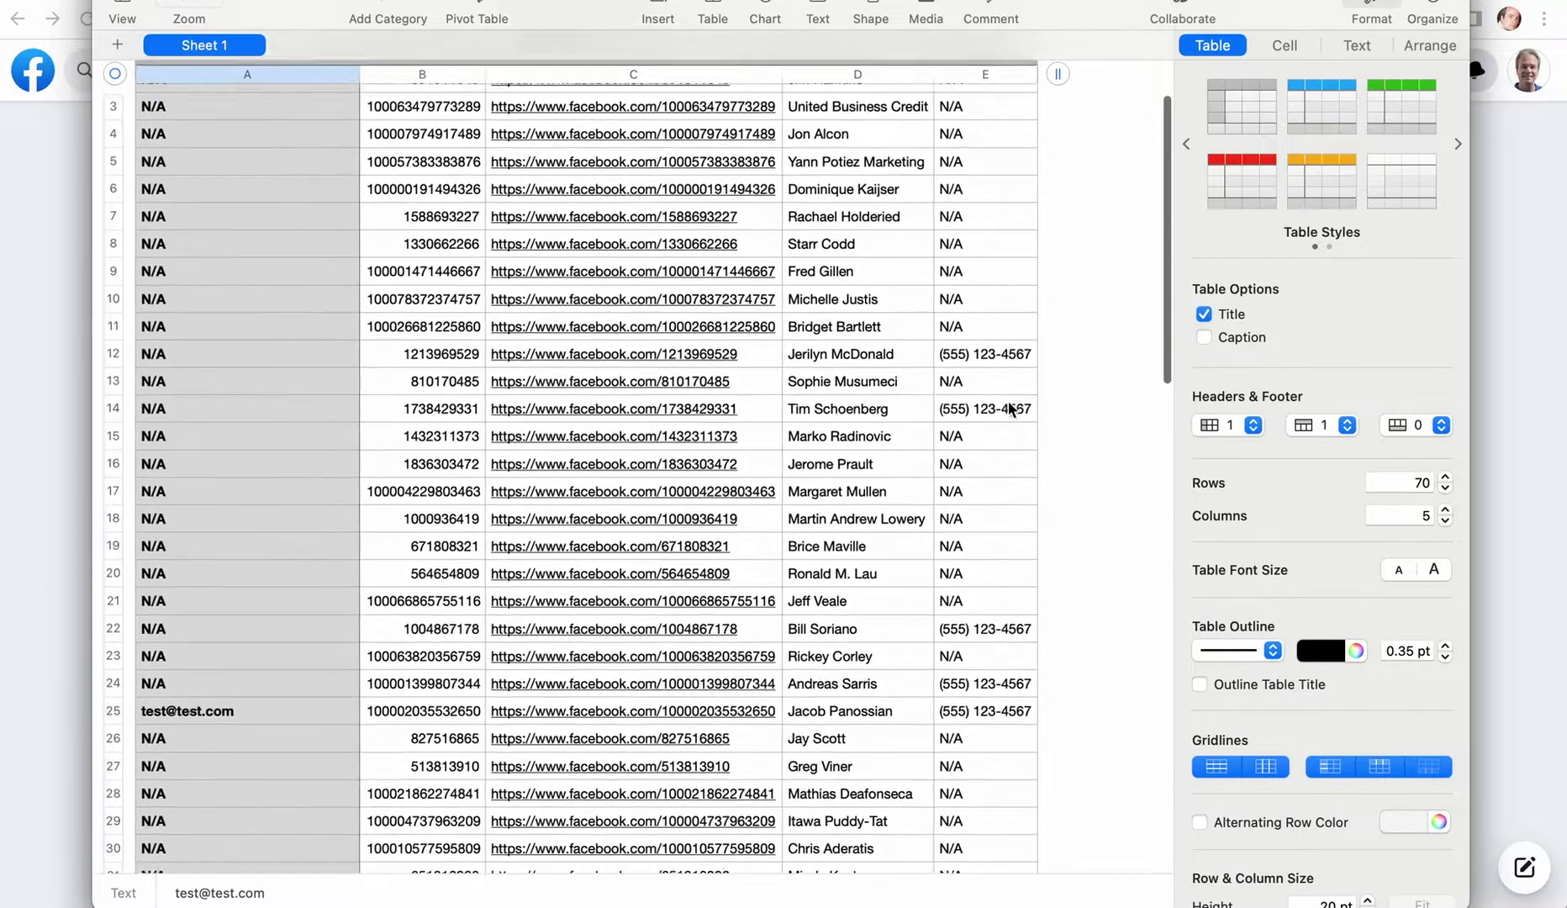
pyautogui.scroll(-10, 1007, 403)
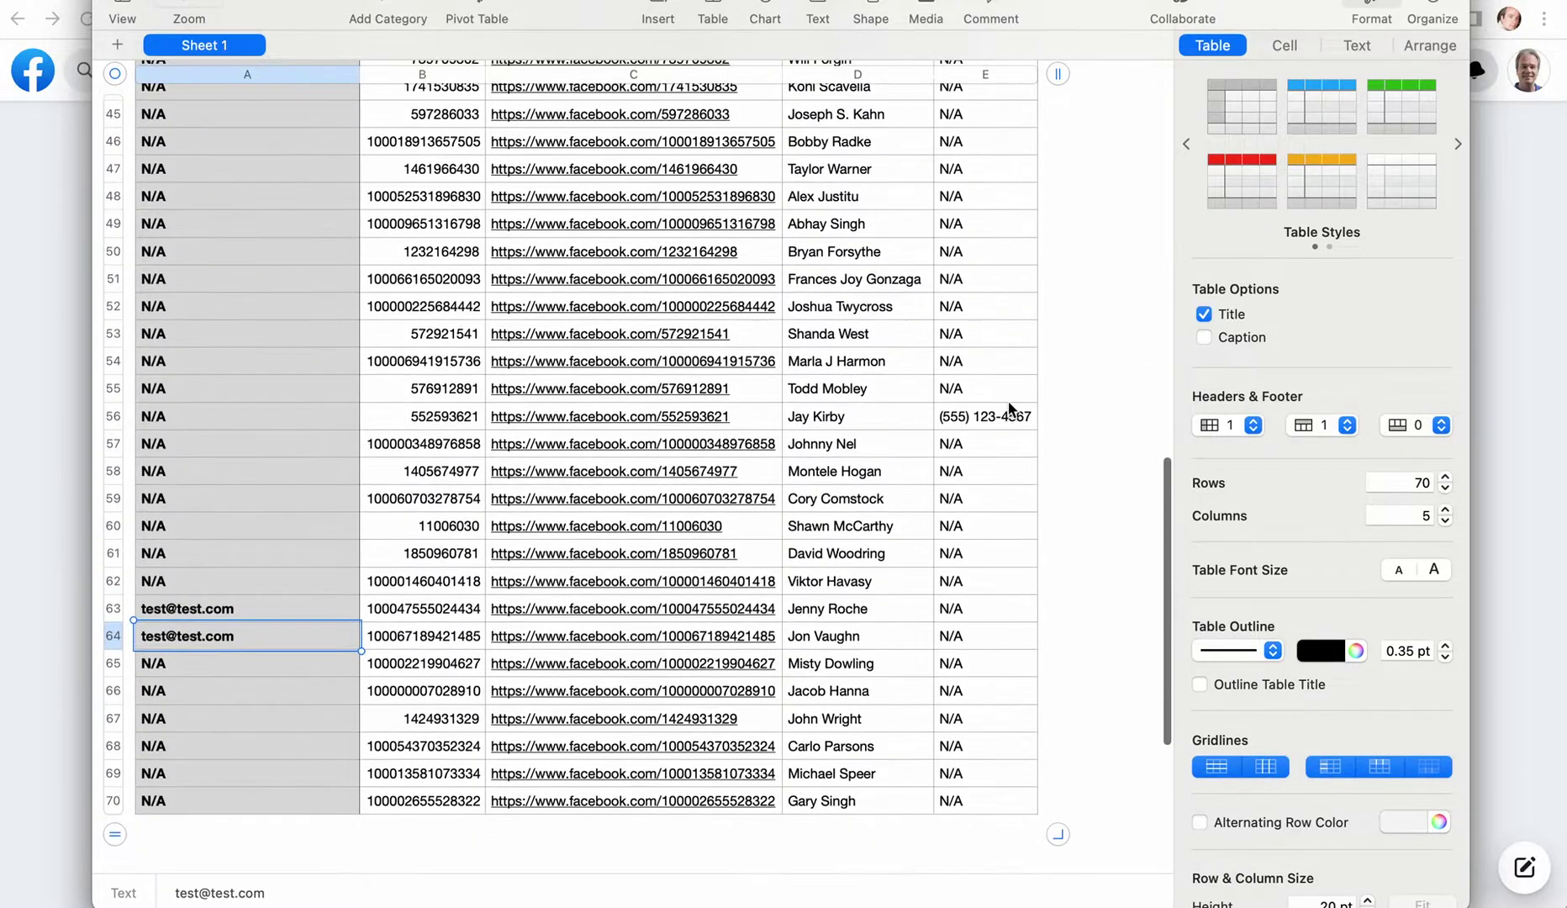
pyautogui.scroll(10, 383, 577)
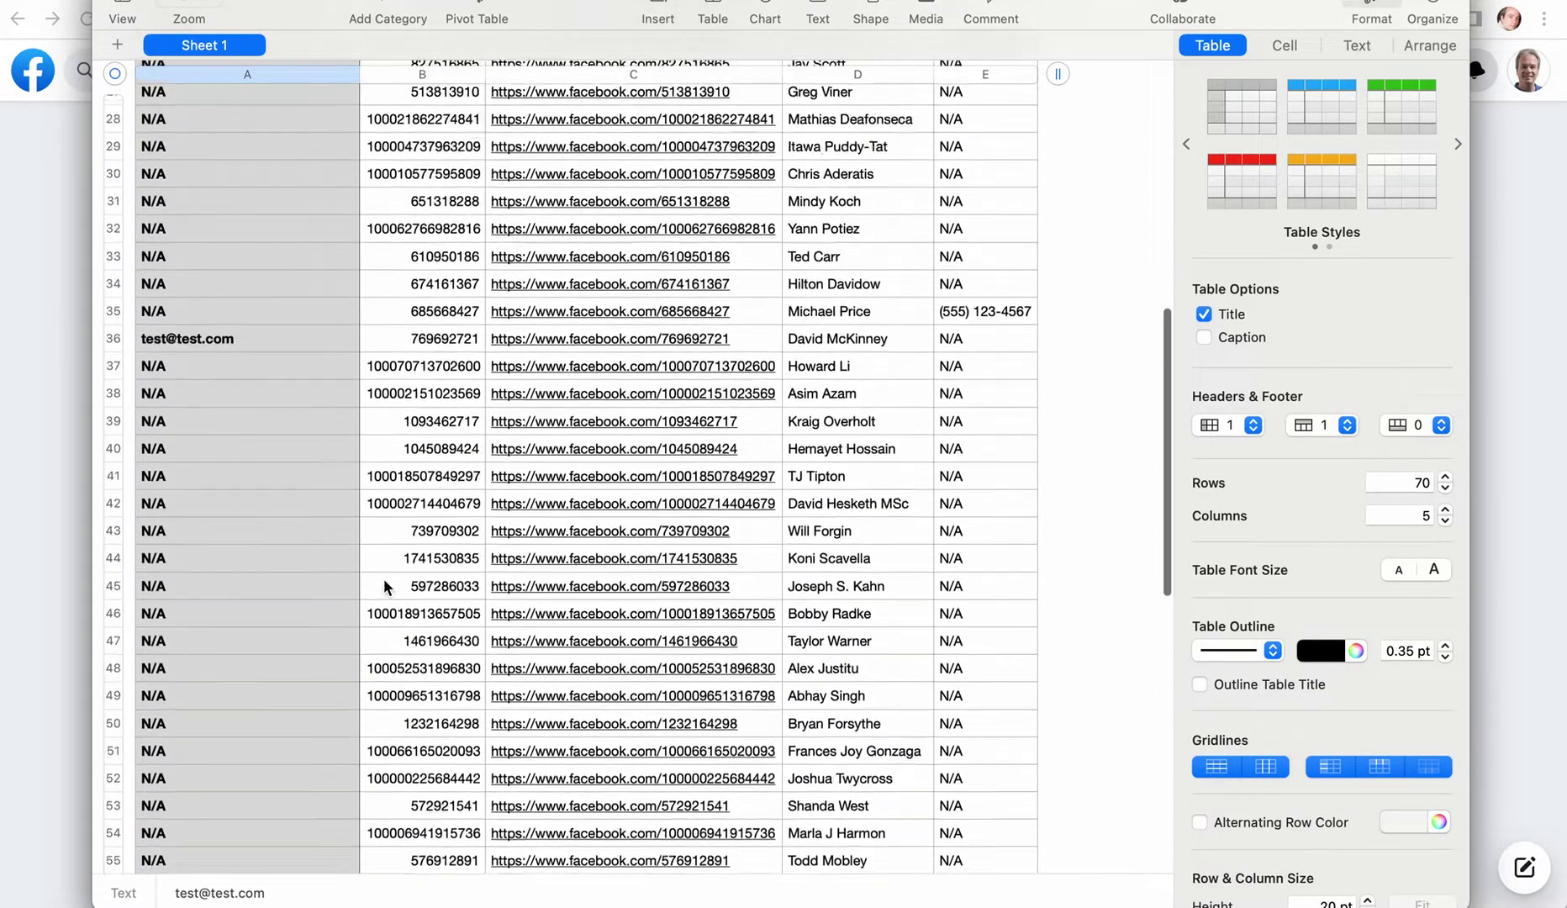
pyautogui.scroll(3, 383, 577)
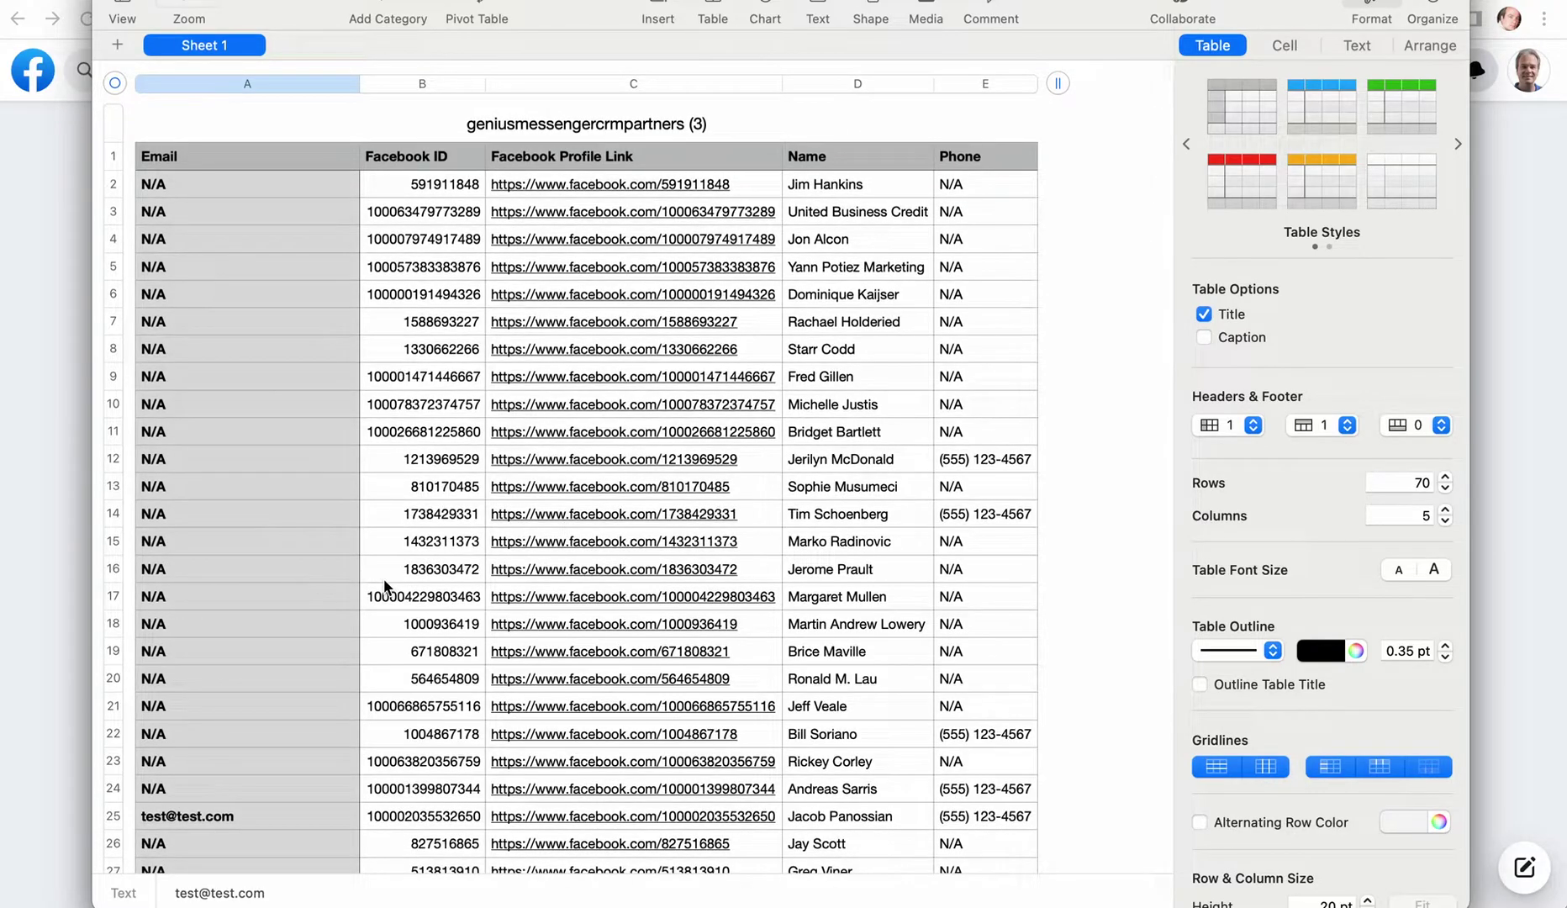
pyautogui.scroll(-2, 534, 354)
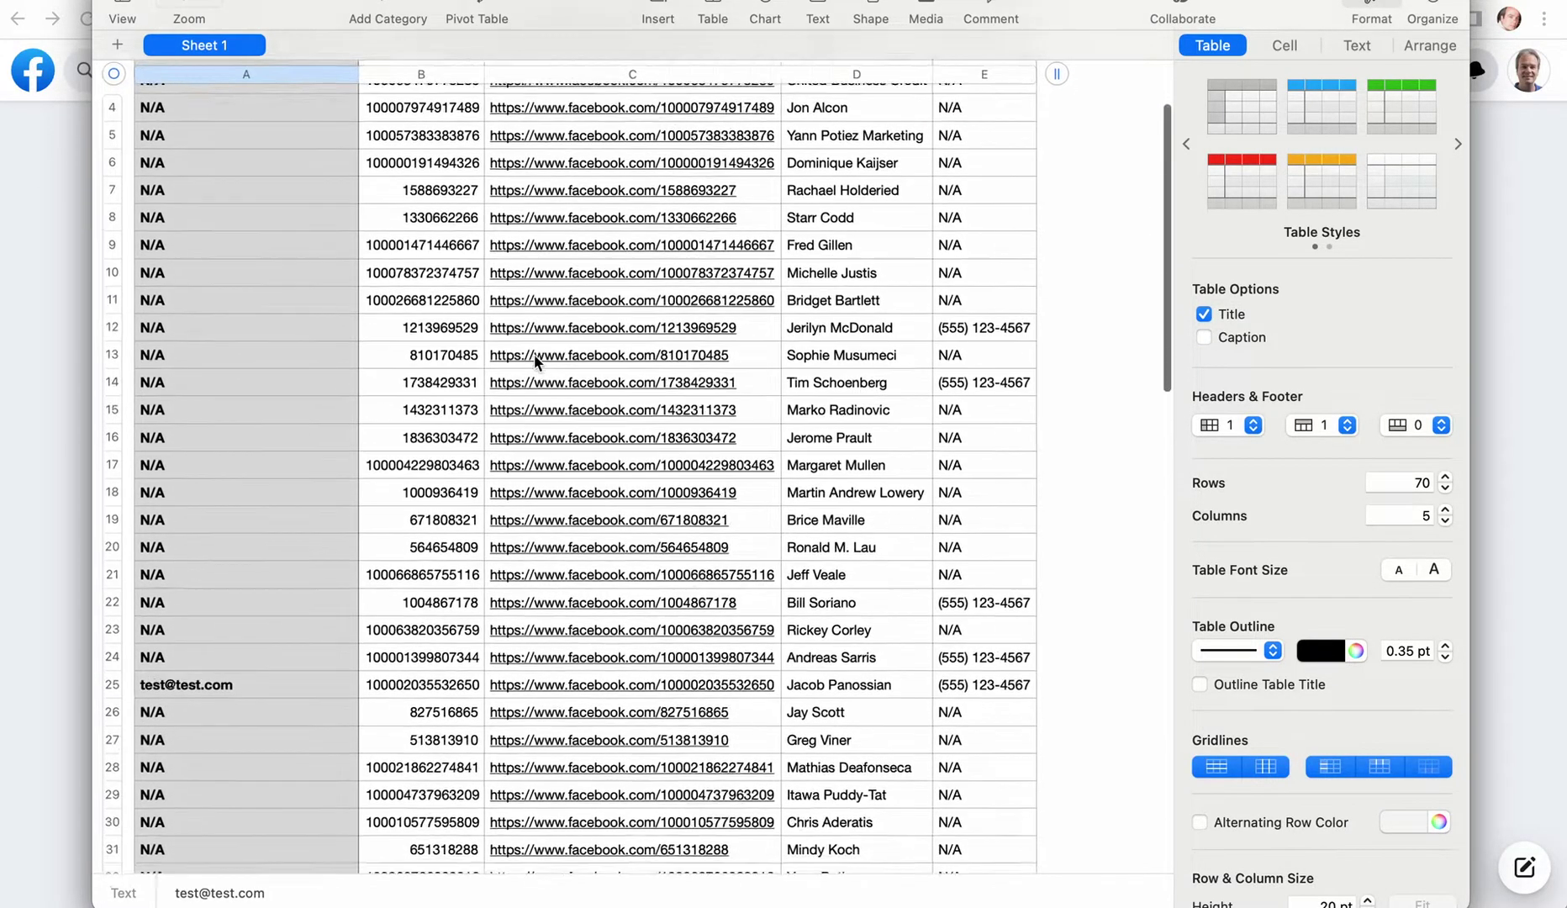
pyautogui.scroll(2, 534, 354)
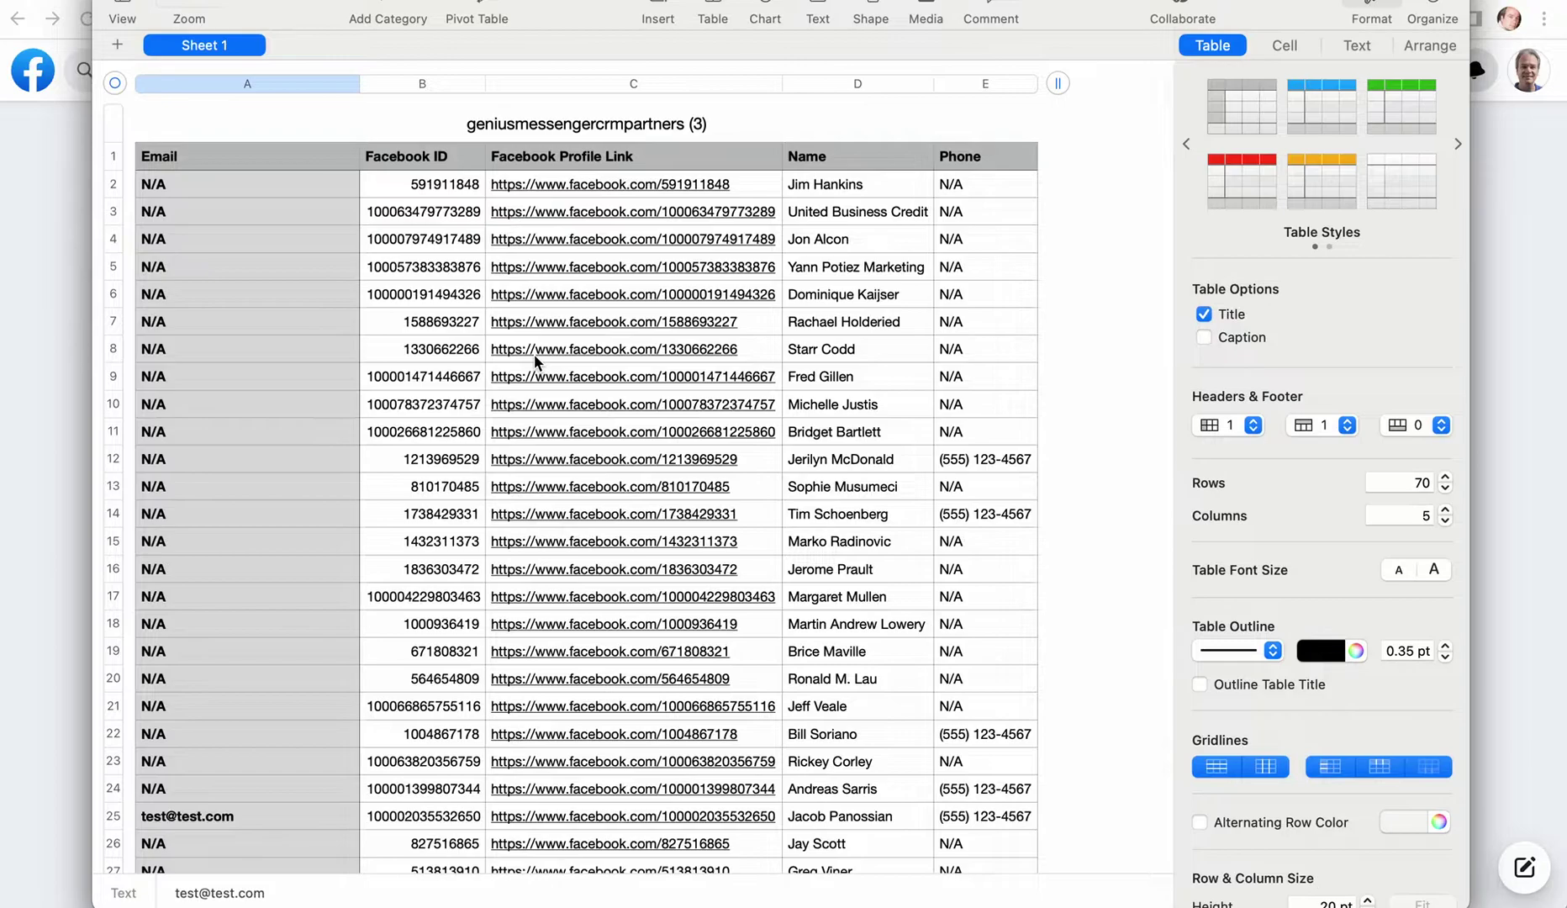
pyautogui.scroll(-3, 533, 354)
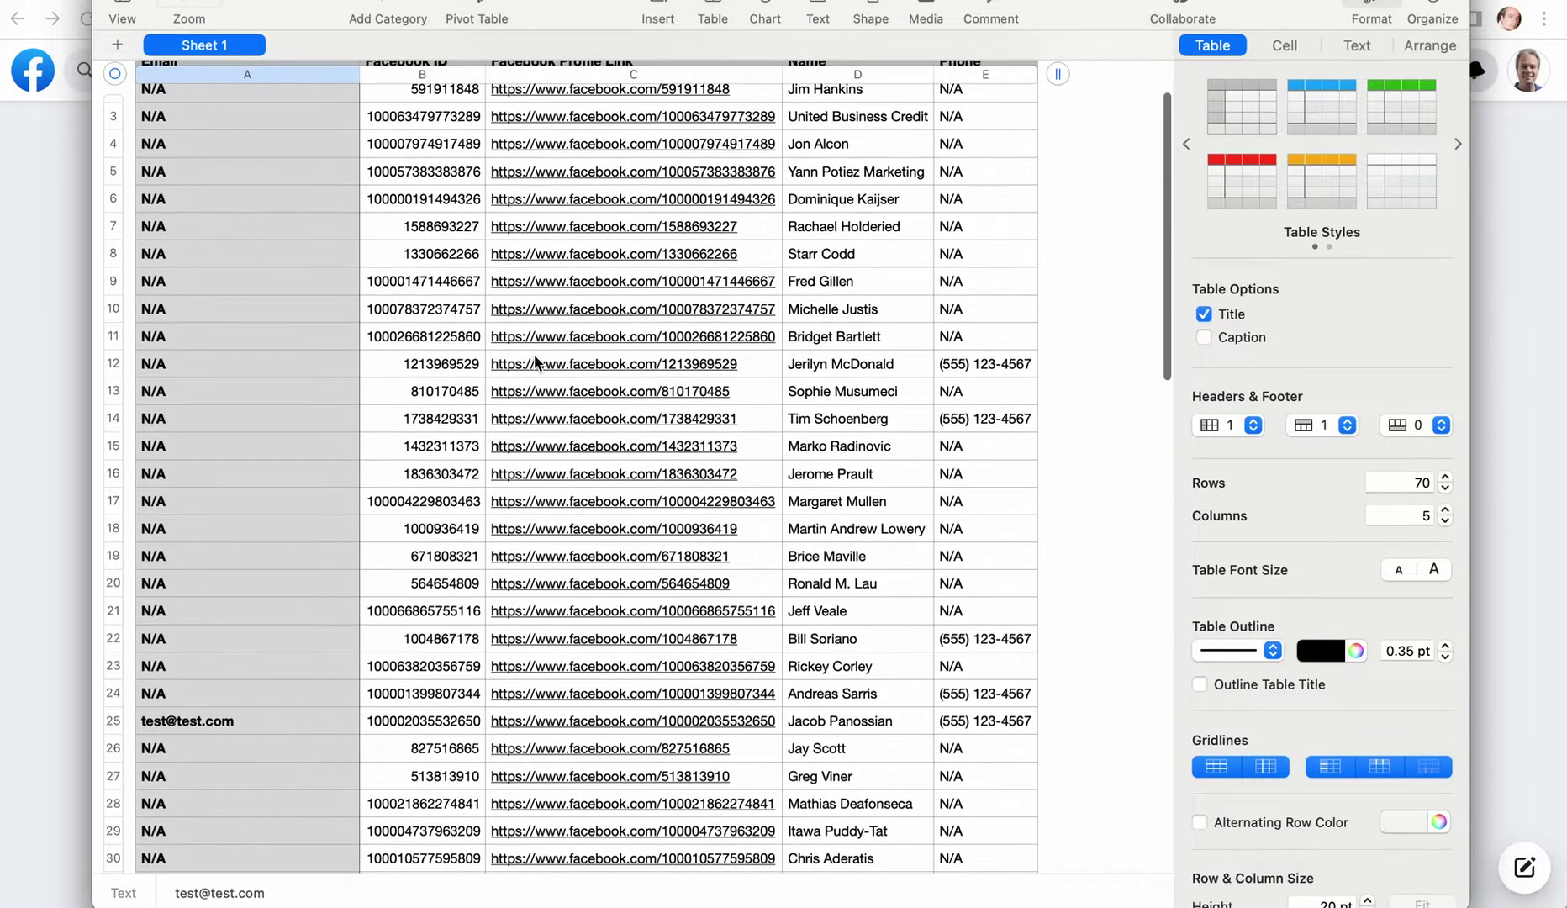
pyautogui.scroll(3, 534, 362)
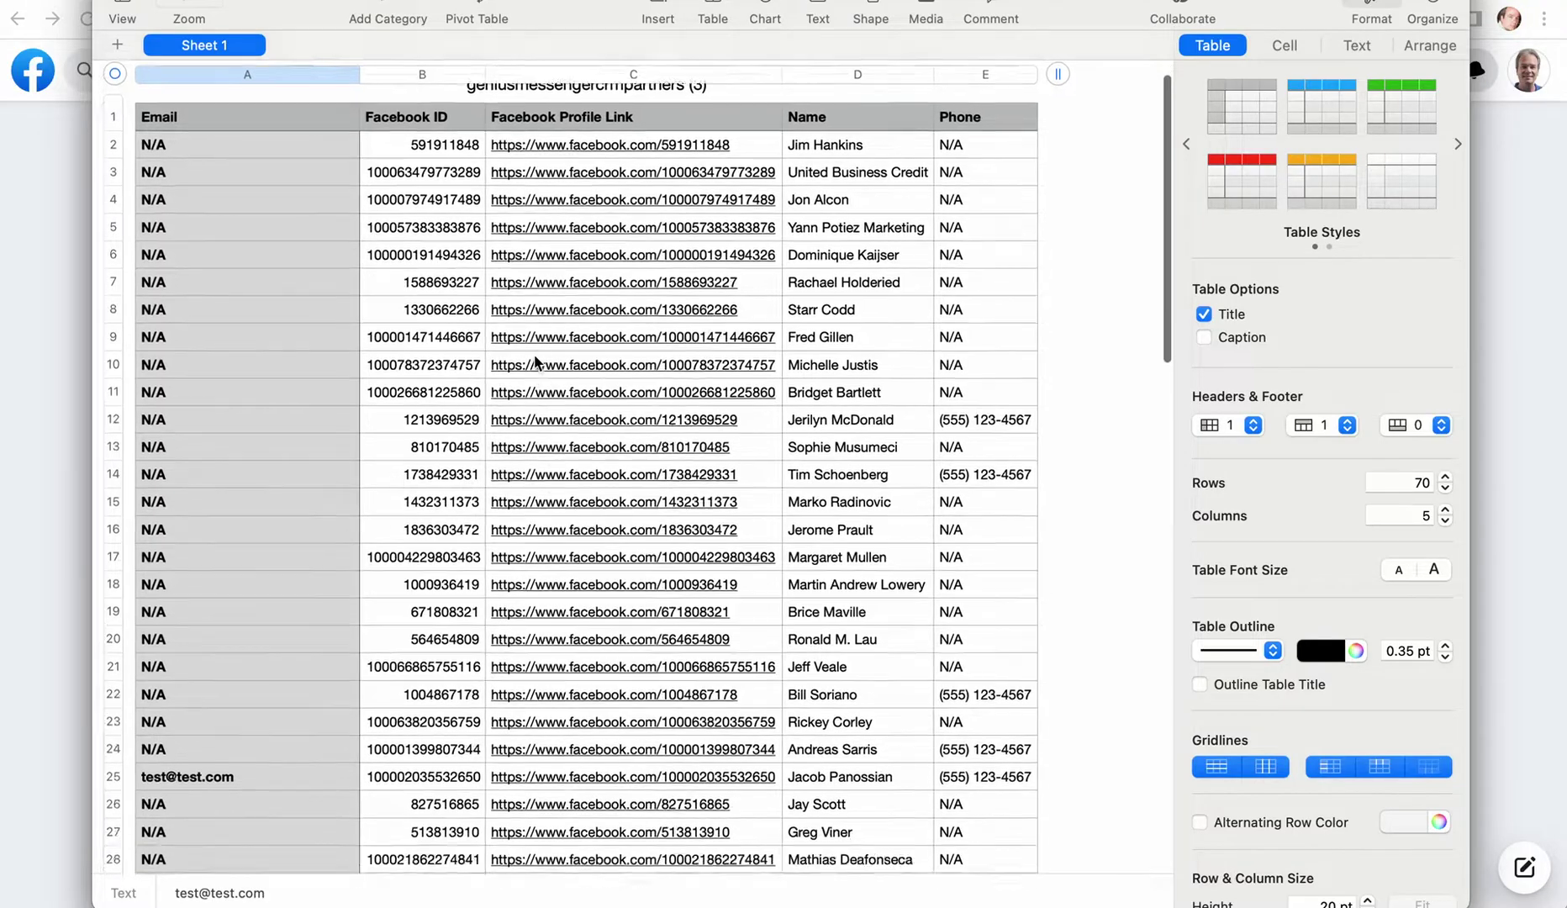
pyautogui.scroll(-15, 534, 354)
pyautogui.scroll(10, 534, 354)
pyautogui.scroll(10, 534, 353)
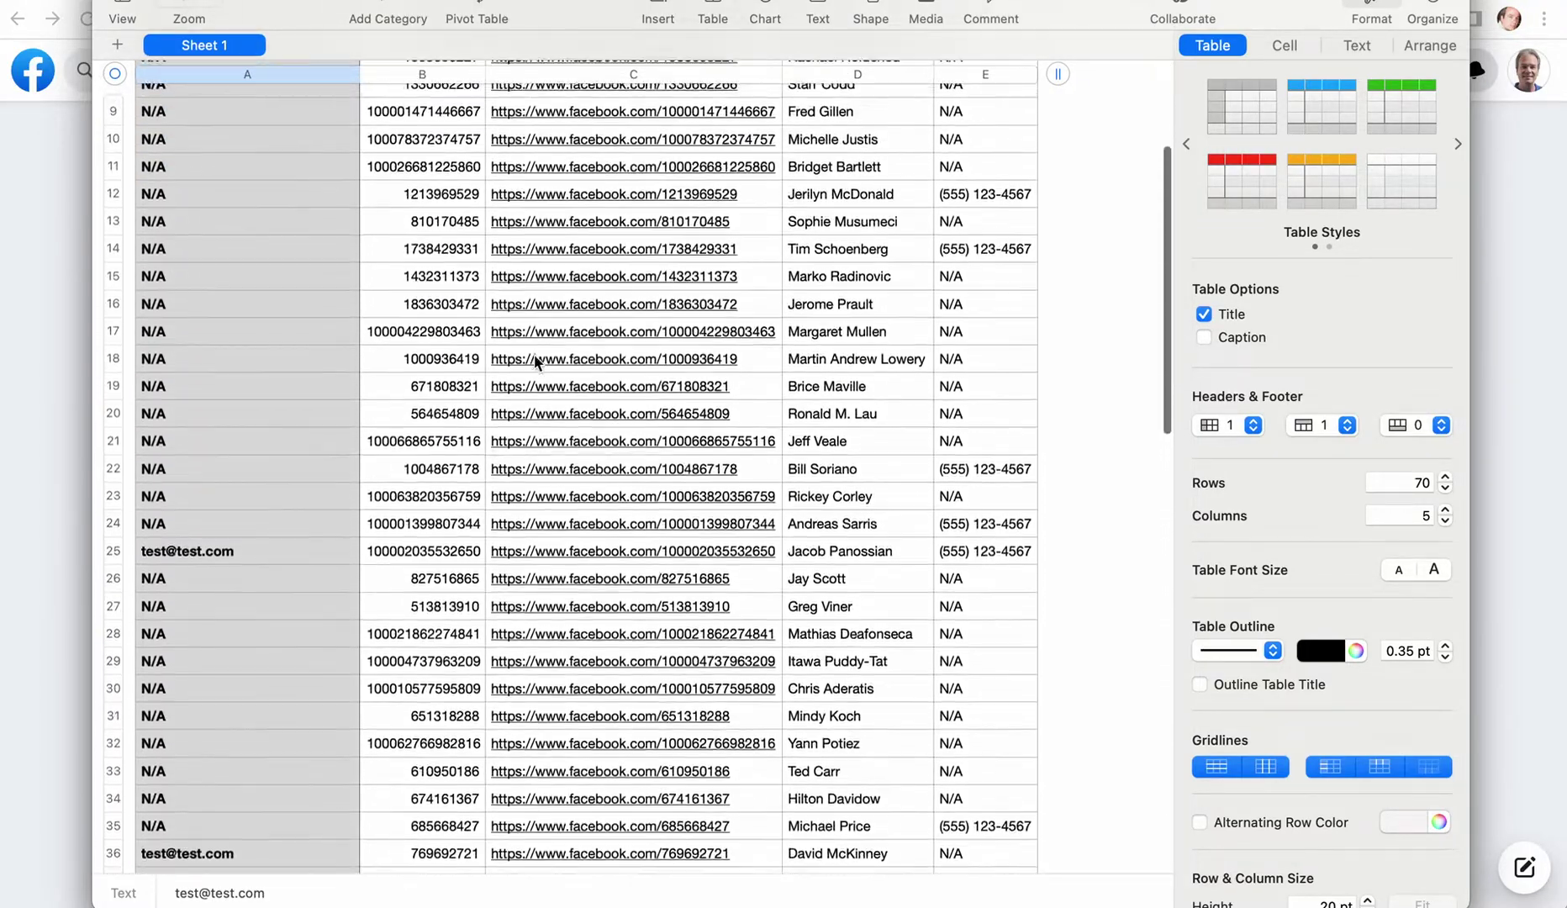